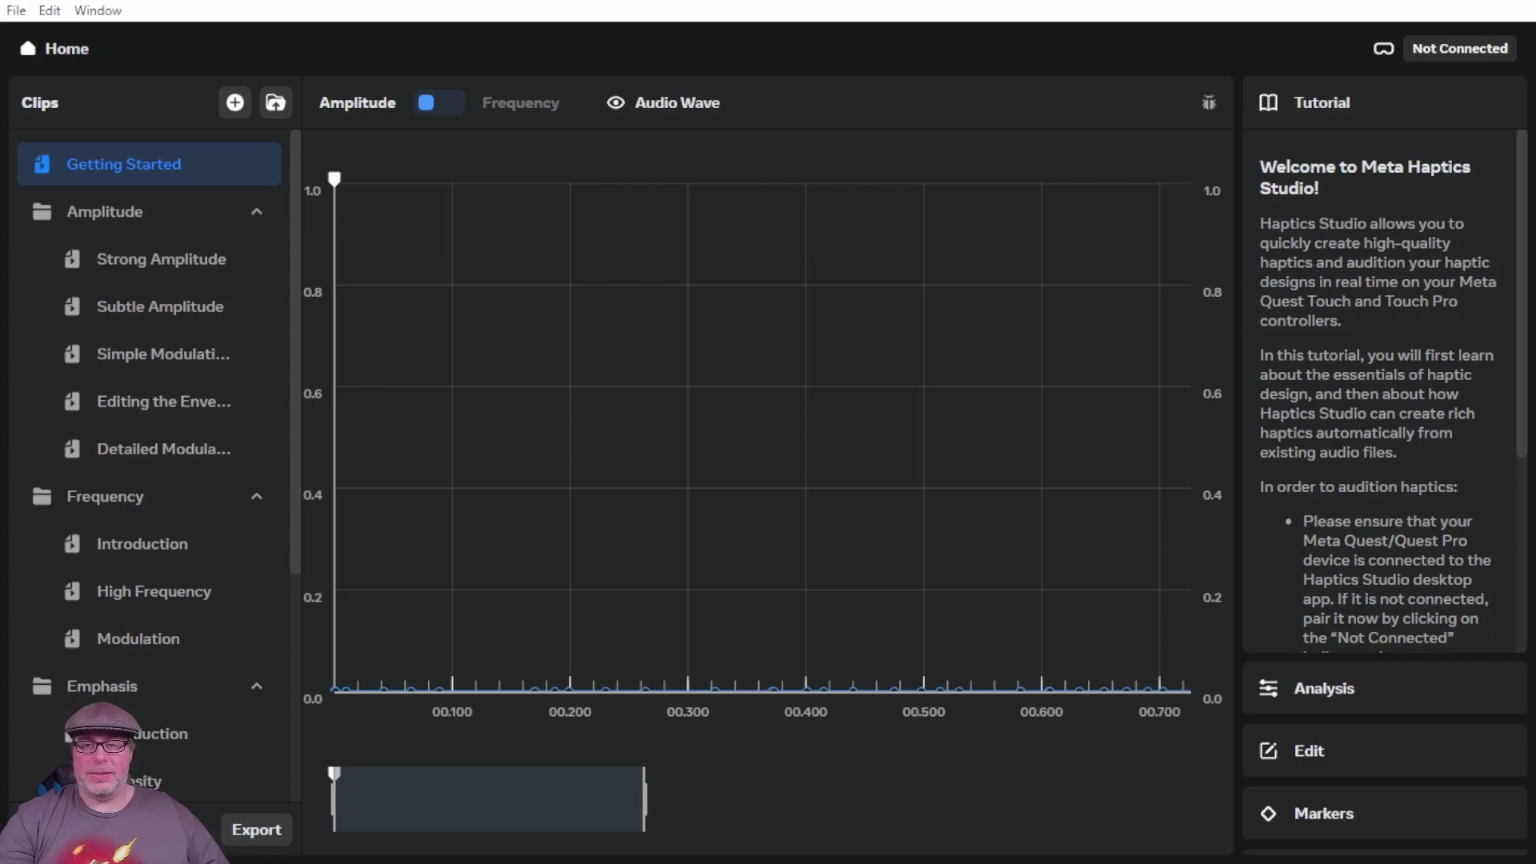
# - Scroll through the rest of the Getting Started tutorial page beside its low amplitude envelope
pyautogui.scroll(-2, 1388, 391)
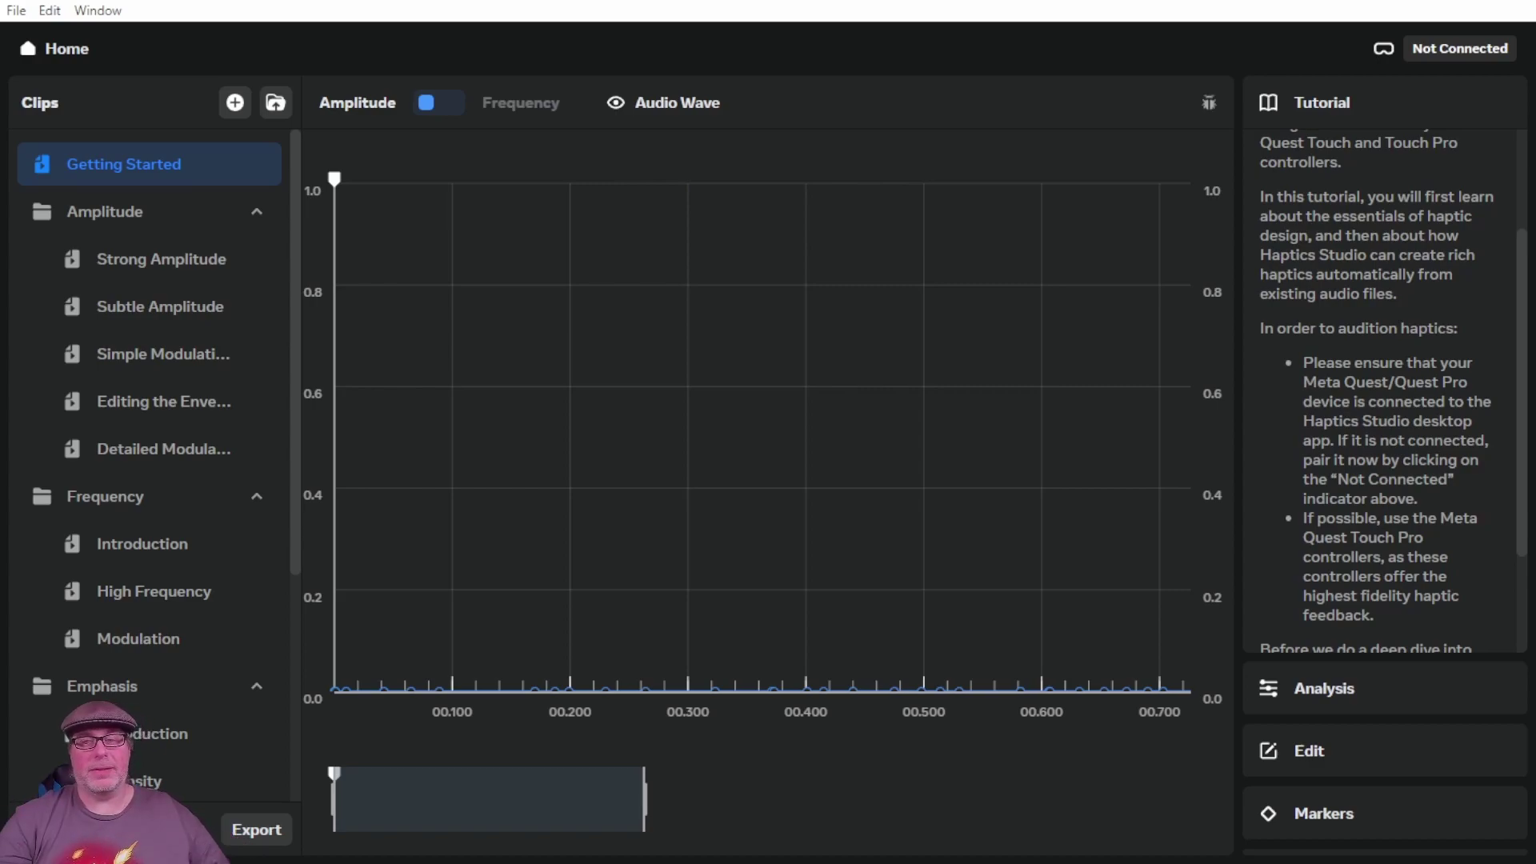
pyautogui.scroll(-1, 1385, 392)
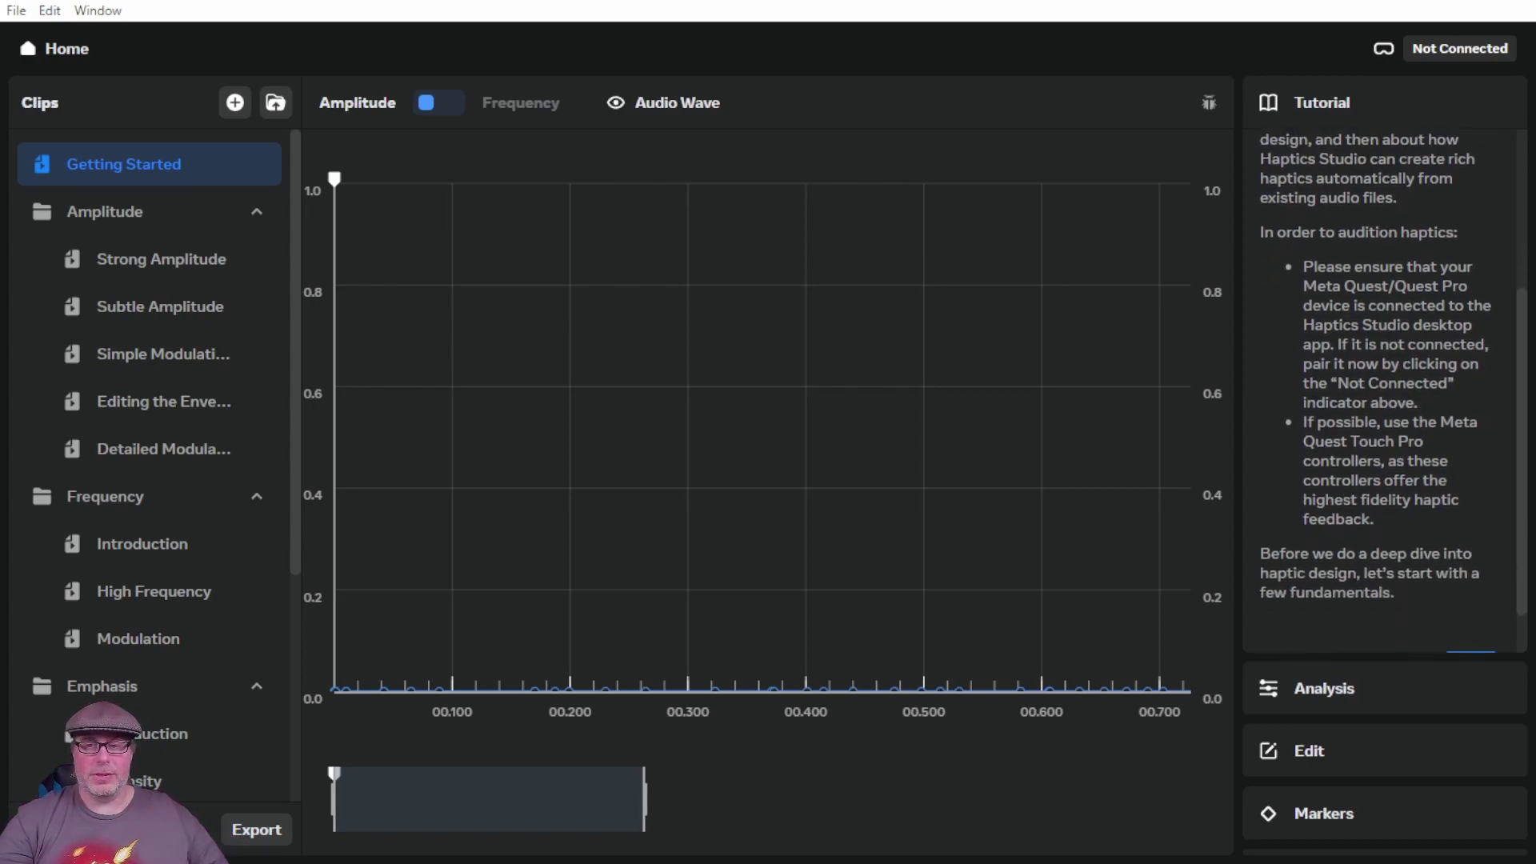
pyautogui.scroll(-2, 1384, 384)
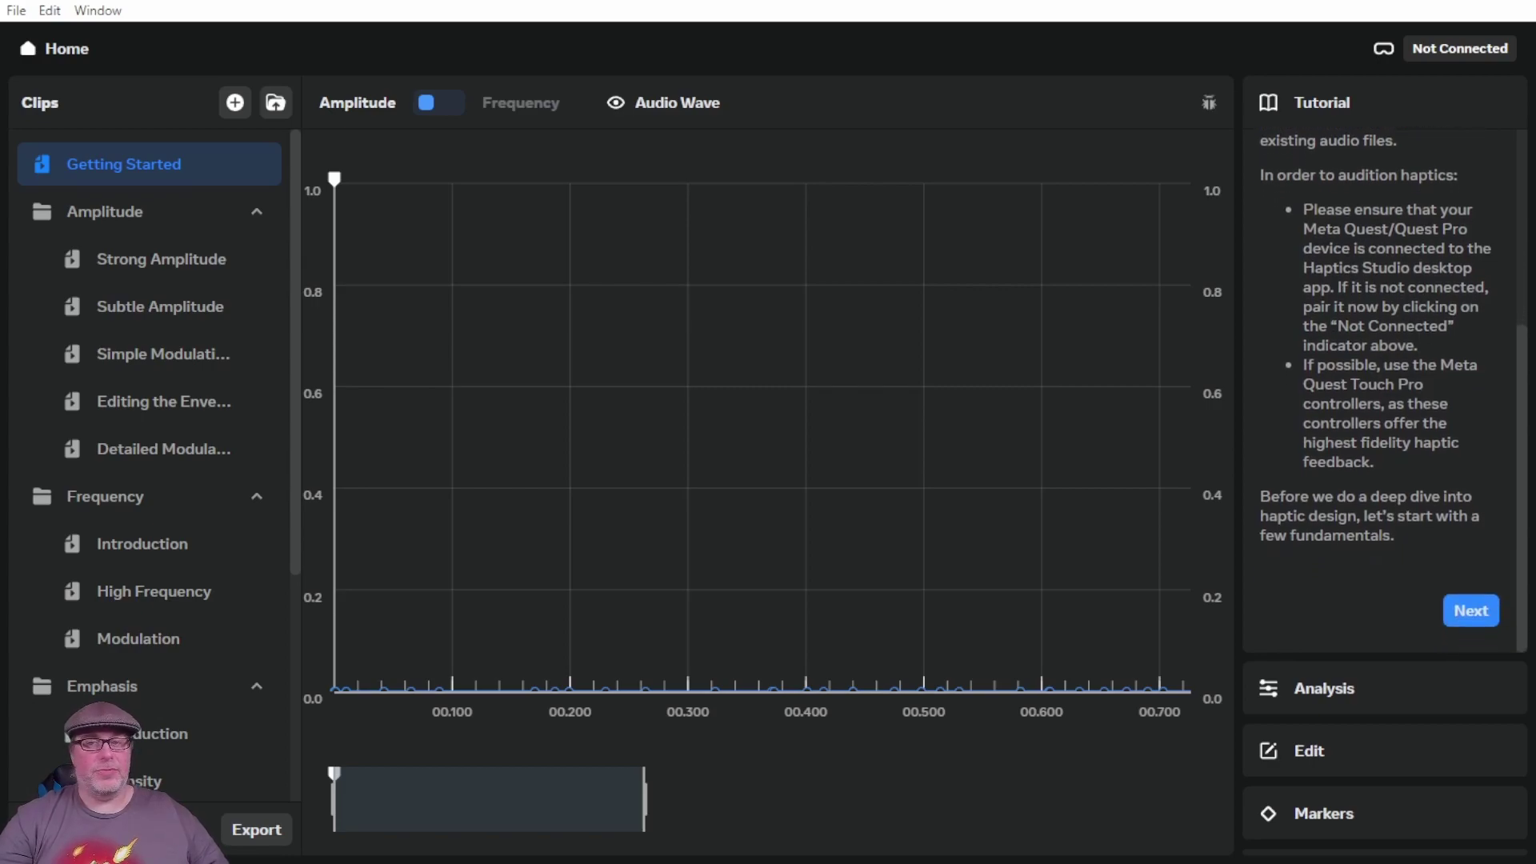
pyautogui.click(161, 259)
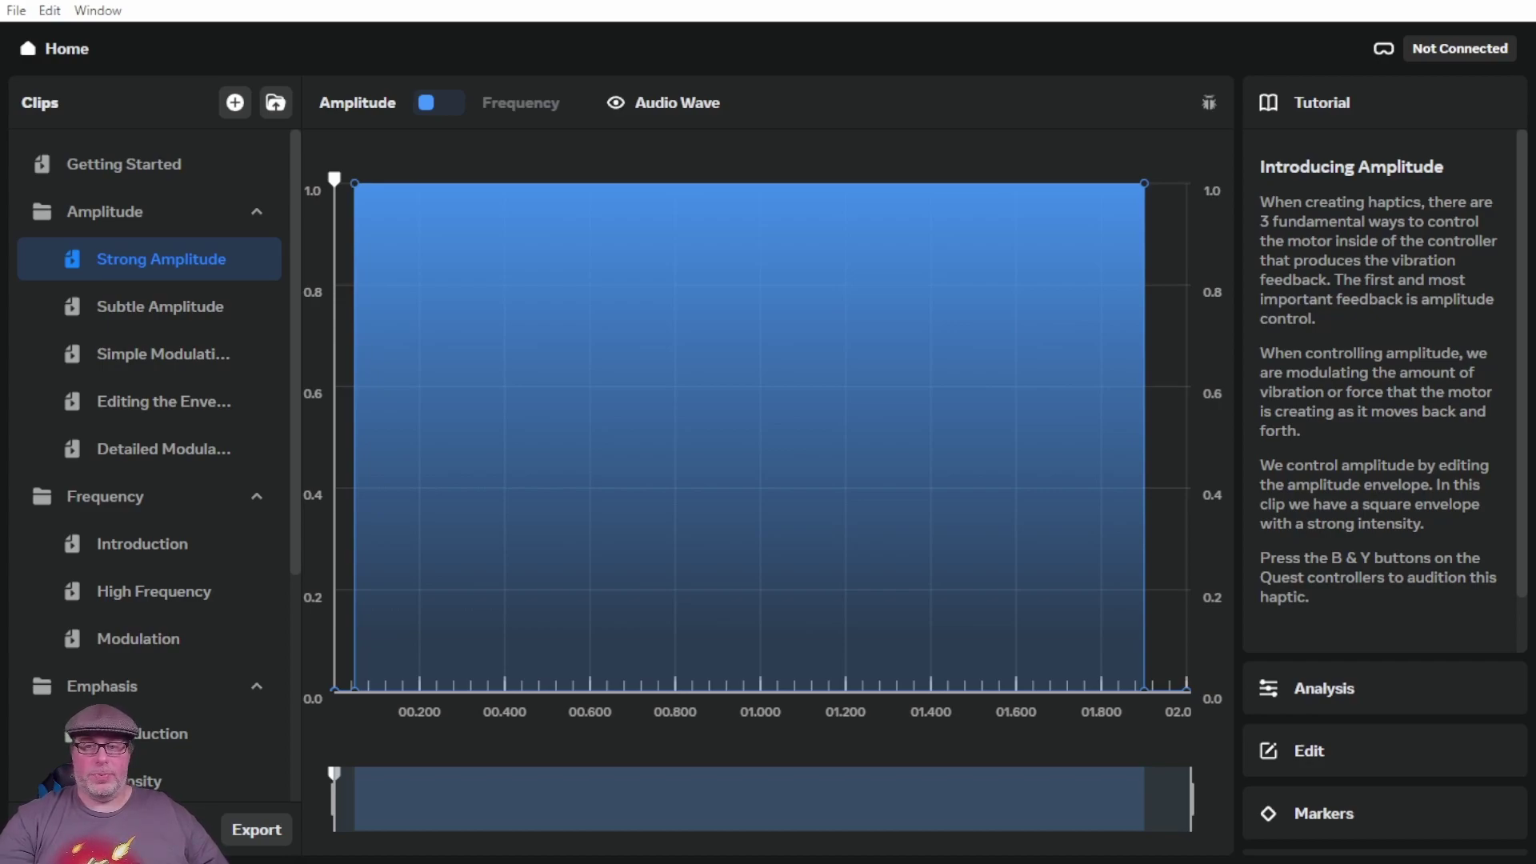
pyautogui.scroll(-2, 1385, 392)
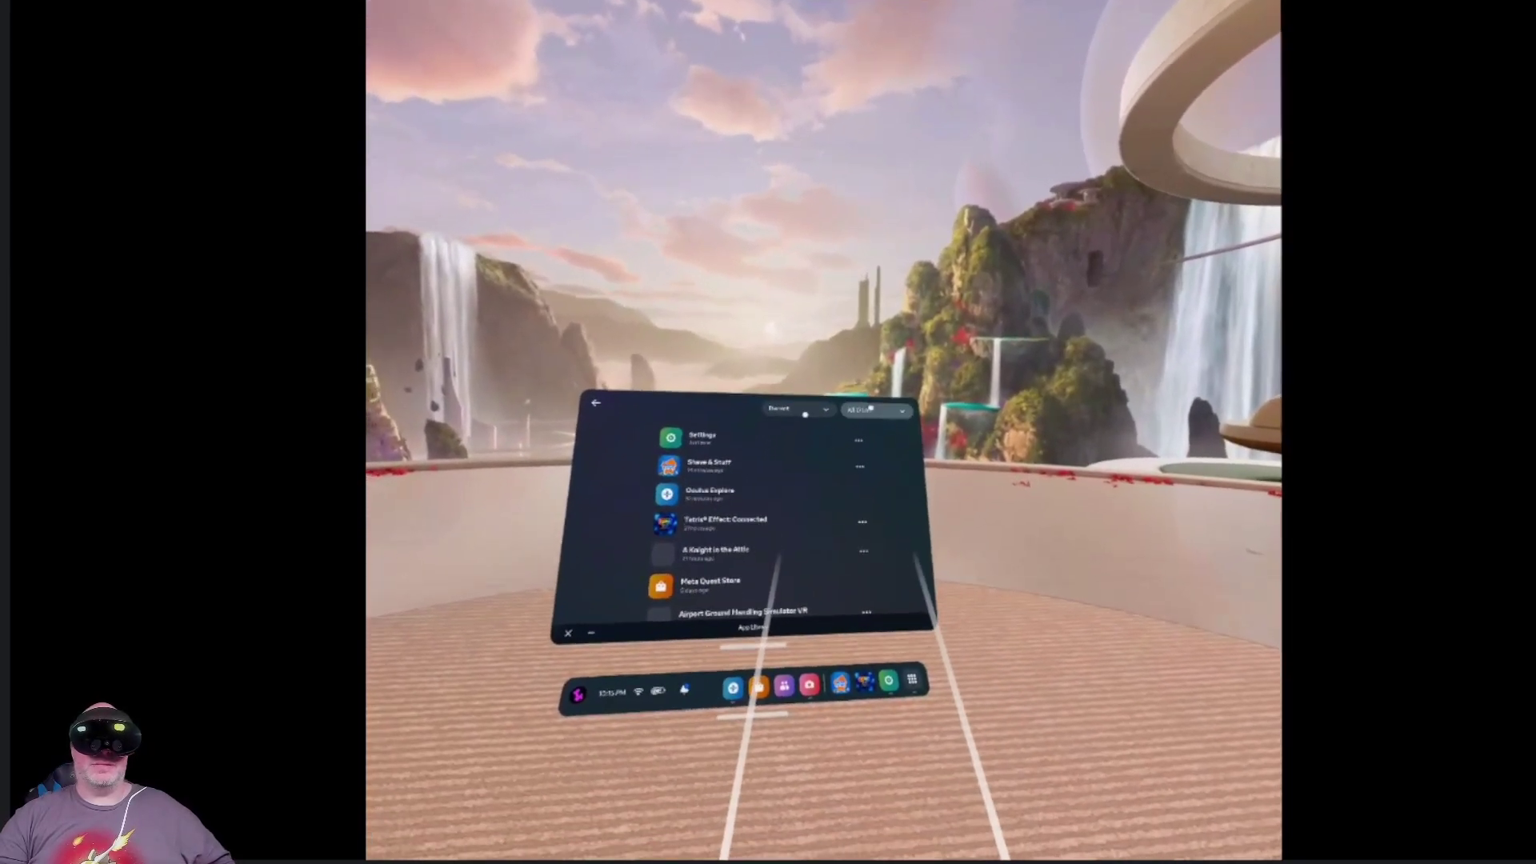
# - Change the App Library filter from All to Unknown Sources and start Meta Haptics Studio
pyautogui.click(888, 417)
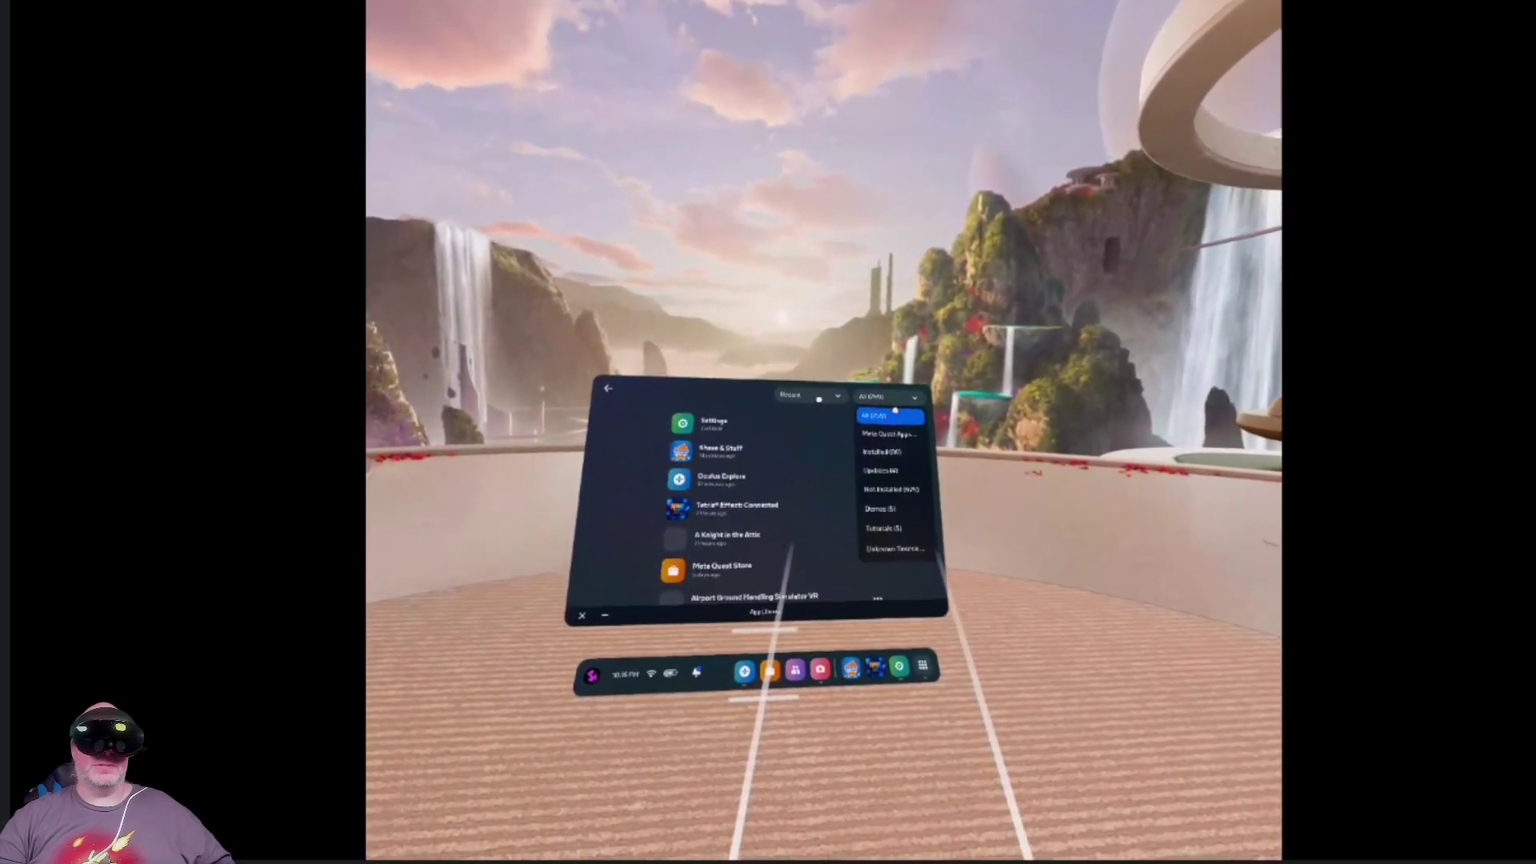
pyautogui.click(896, 551)
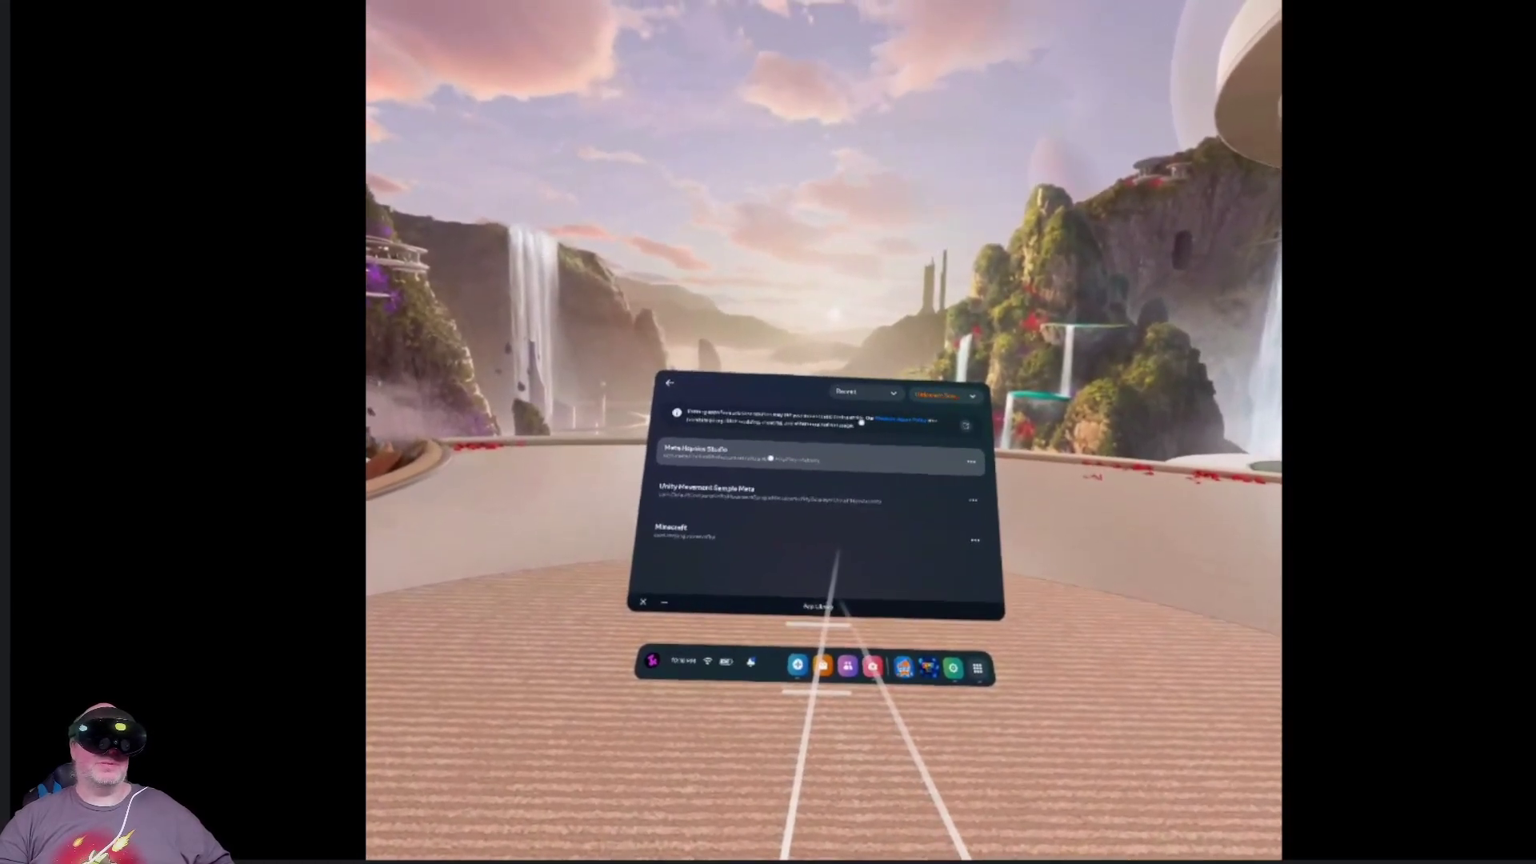
pyautogui.click(777, 459)
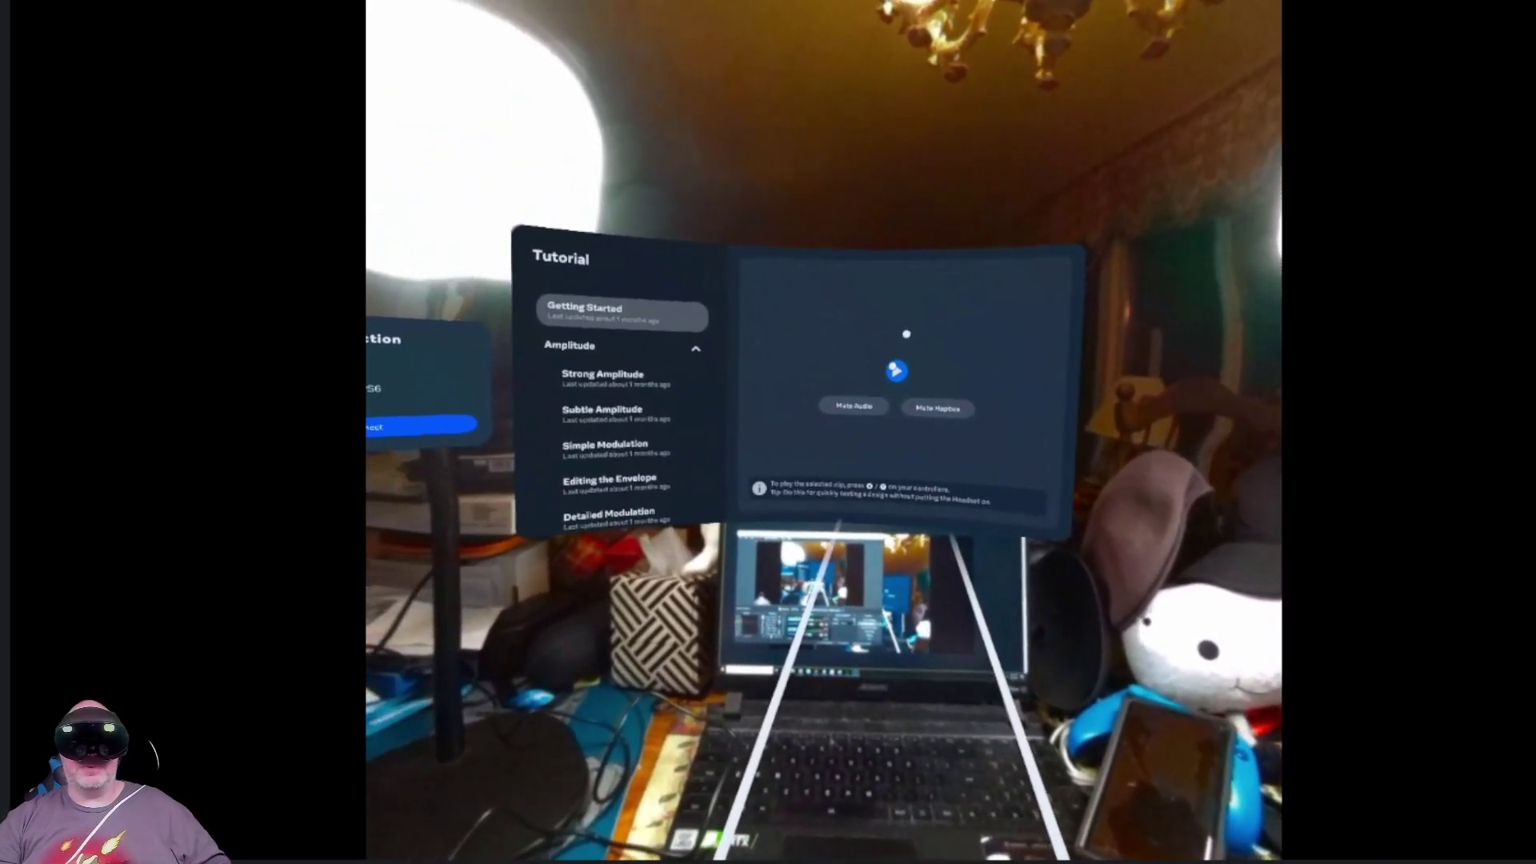
# - On the headset, play Strong Amplitude, Subtle Amplitude, Simple Modulation and Detailed Modulation in turn
pyautogui.click(662, 377)
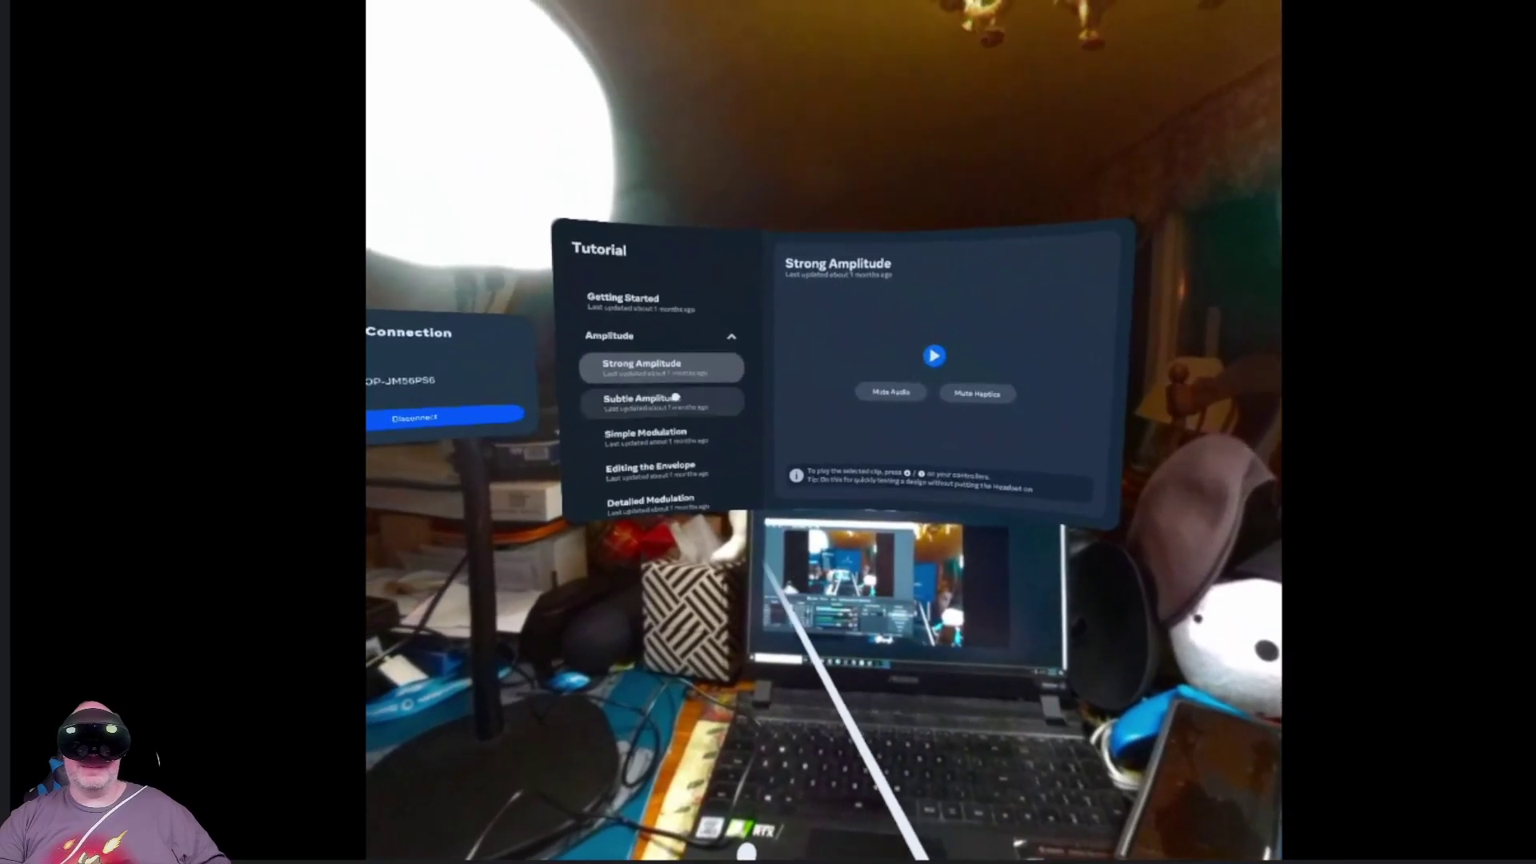
pyautogui.click(665, 405)
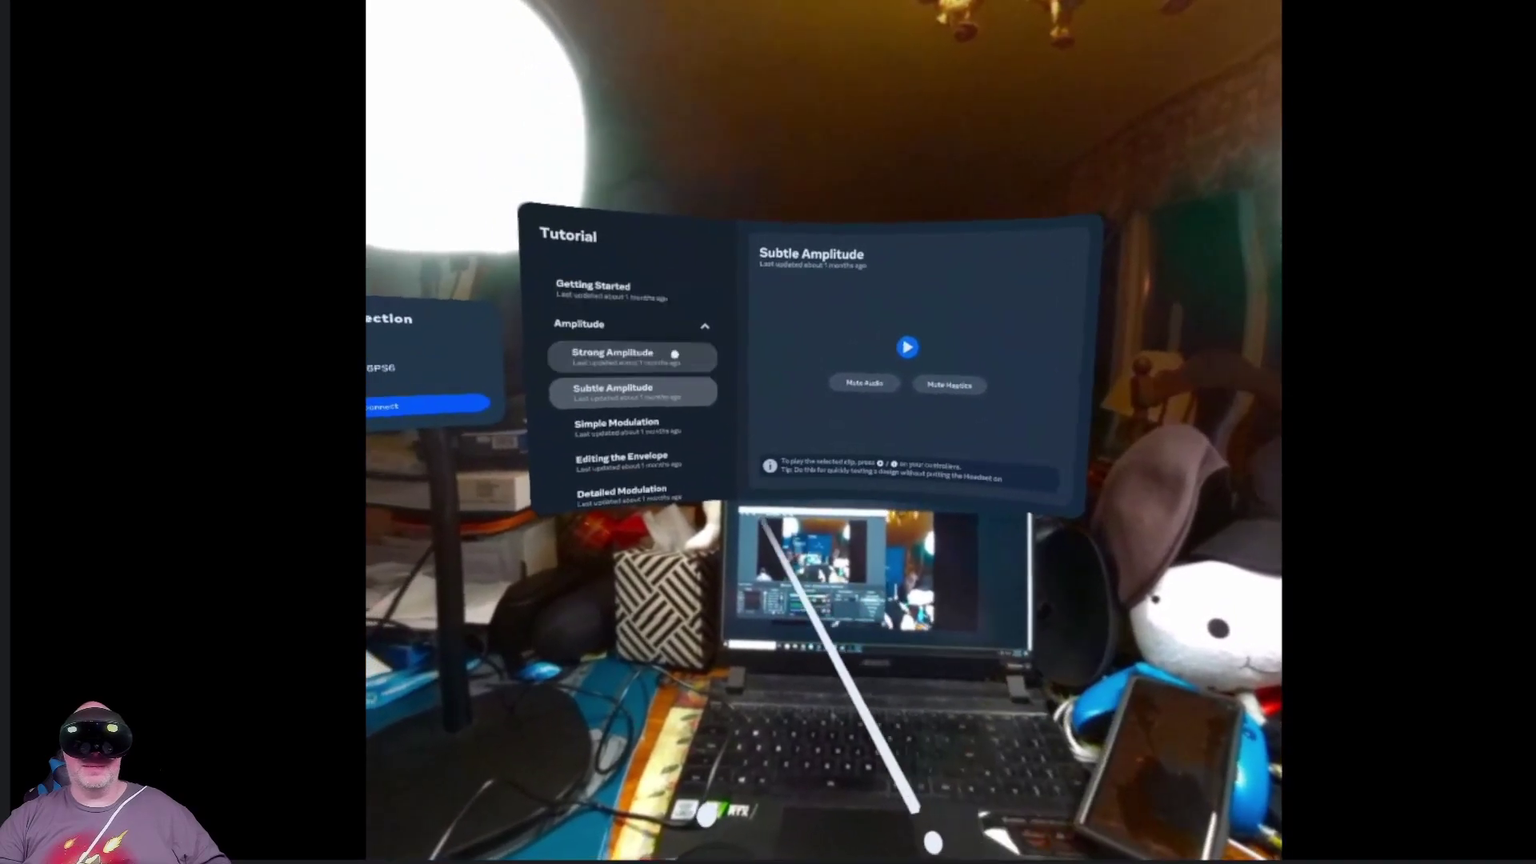
pyautogui.click(636, 426)
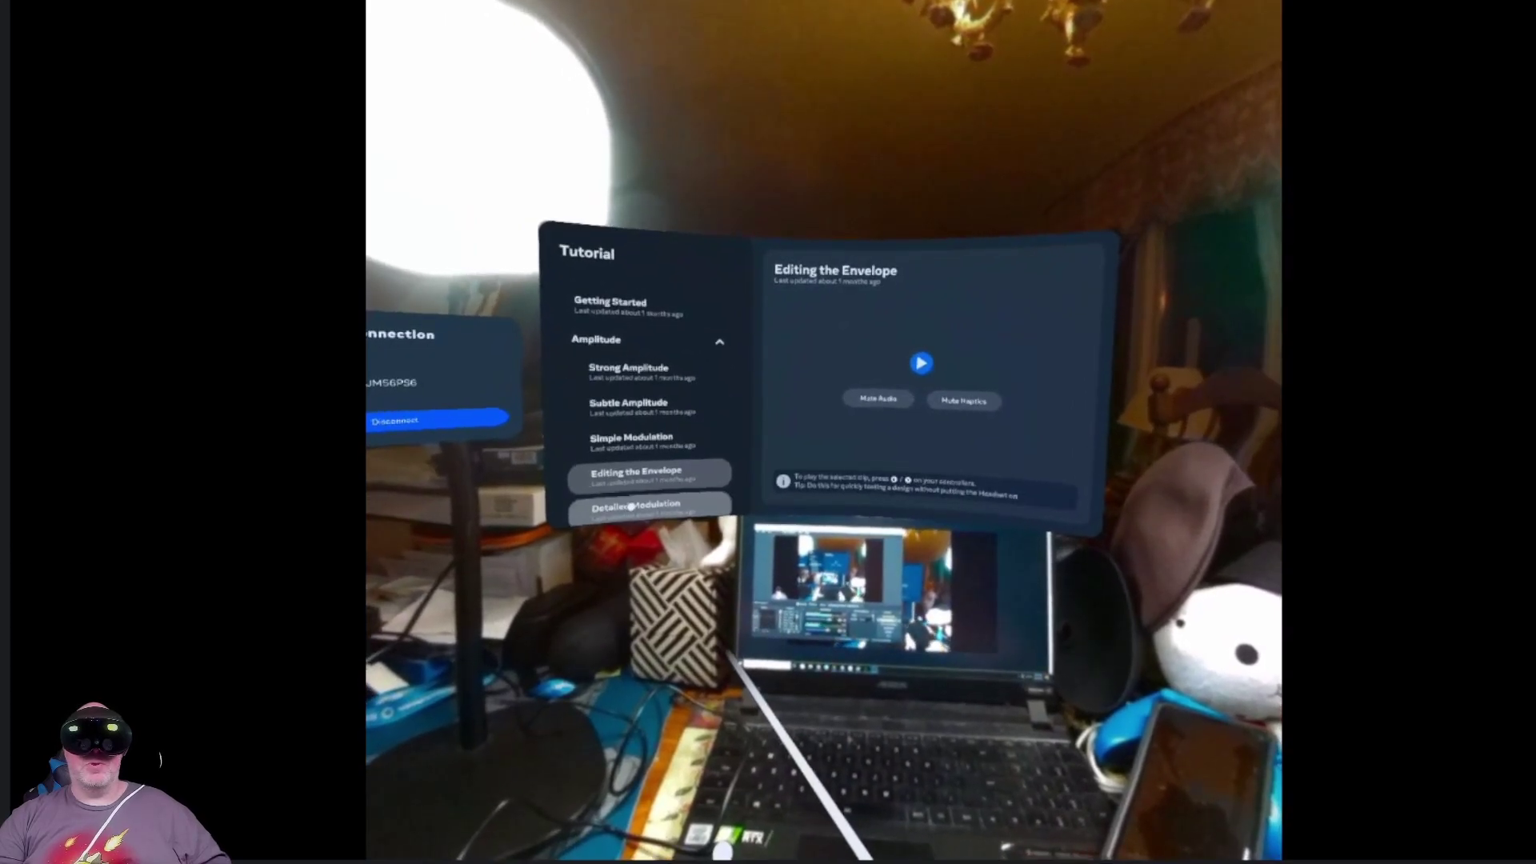
pyautogui.click(632, 507)
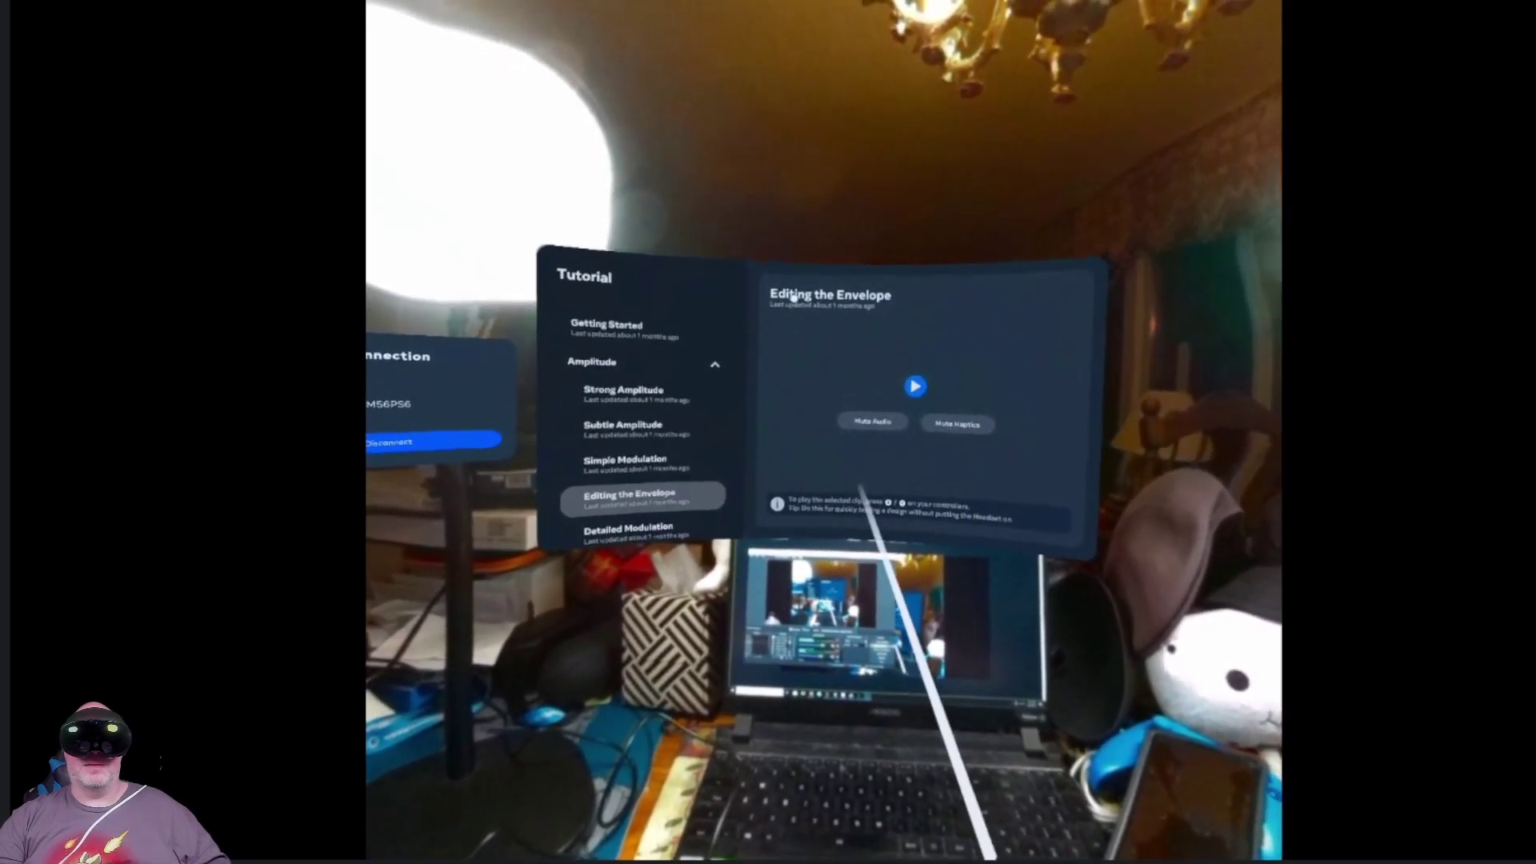
pyautogui.click(624, 529)
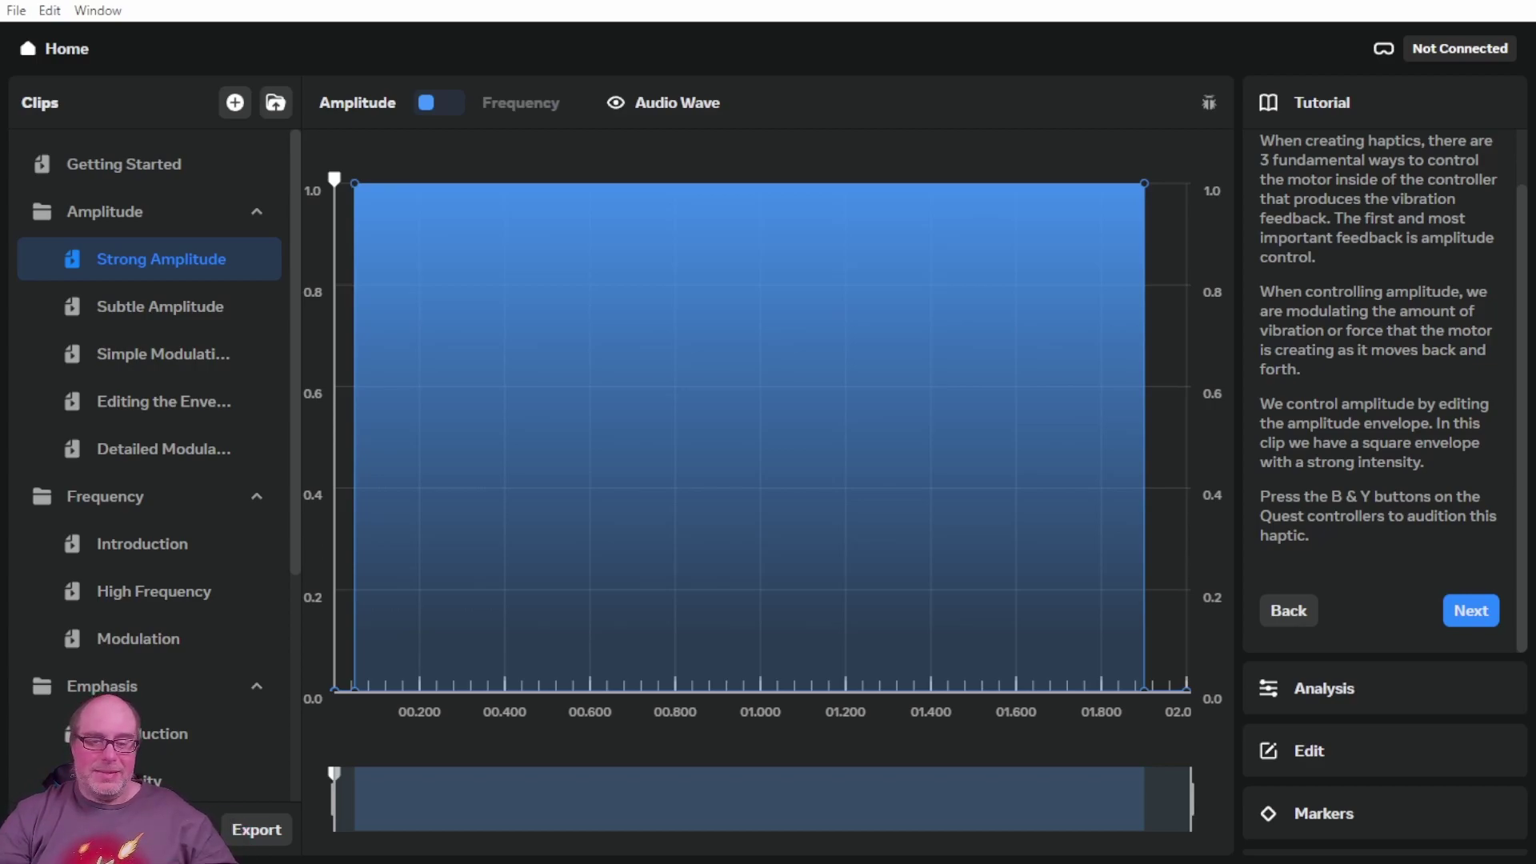
# - Step from Getting Started through Strong Amplitude to the Subtle Amplitude clip
pyautogui.click(123, 164)
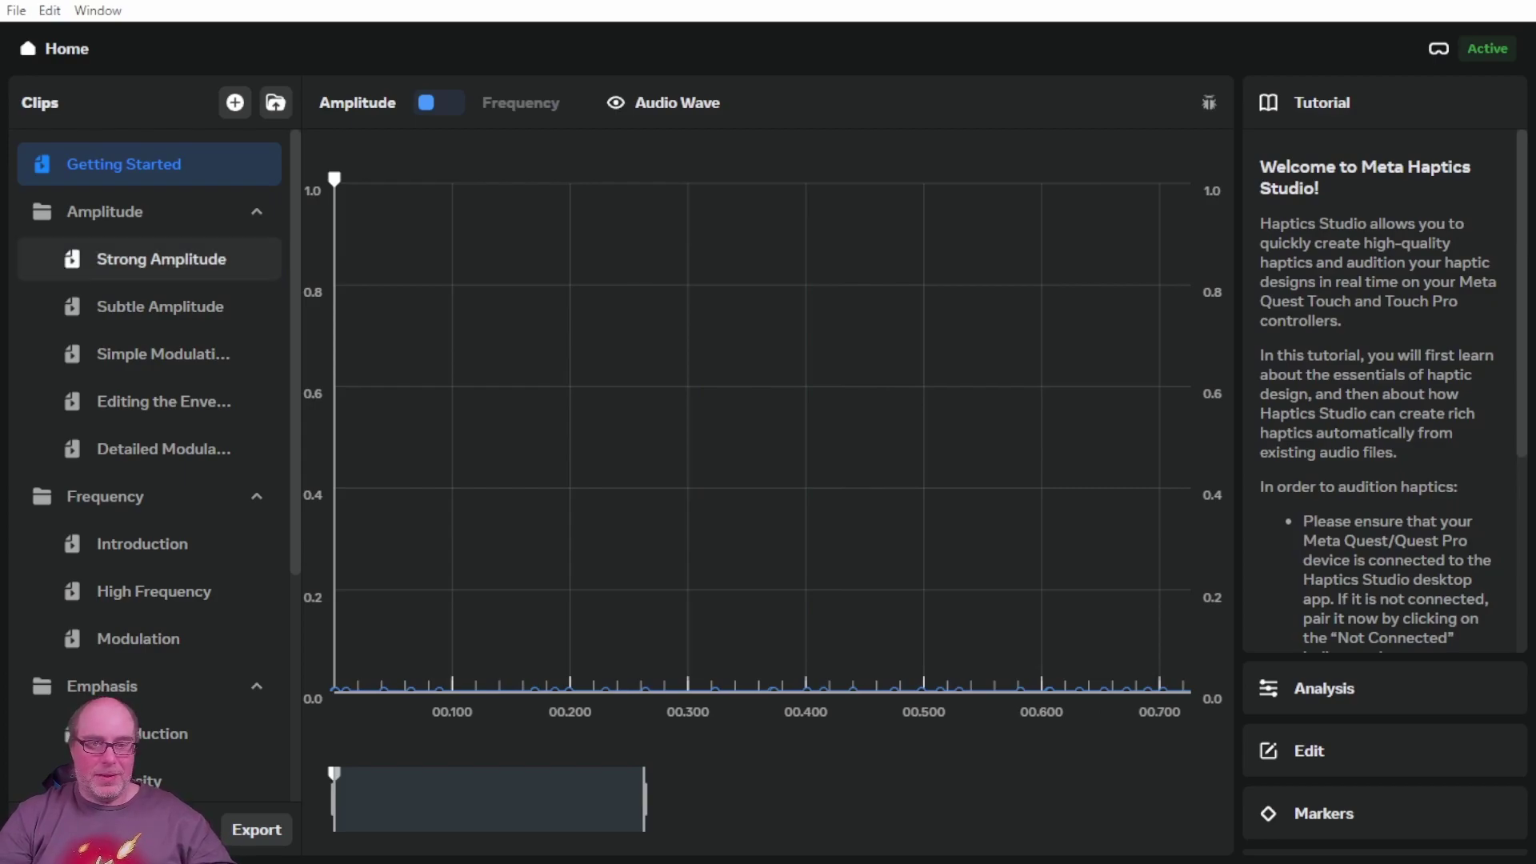
pyautogui.click(161, 259)
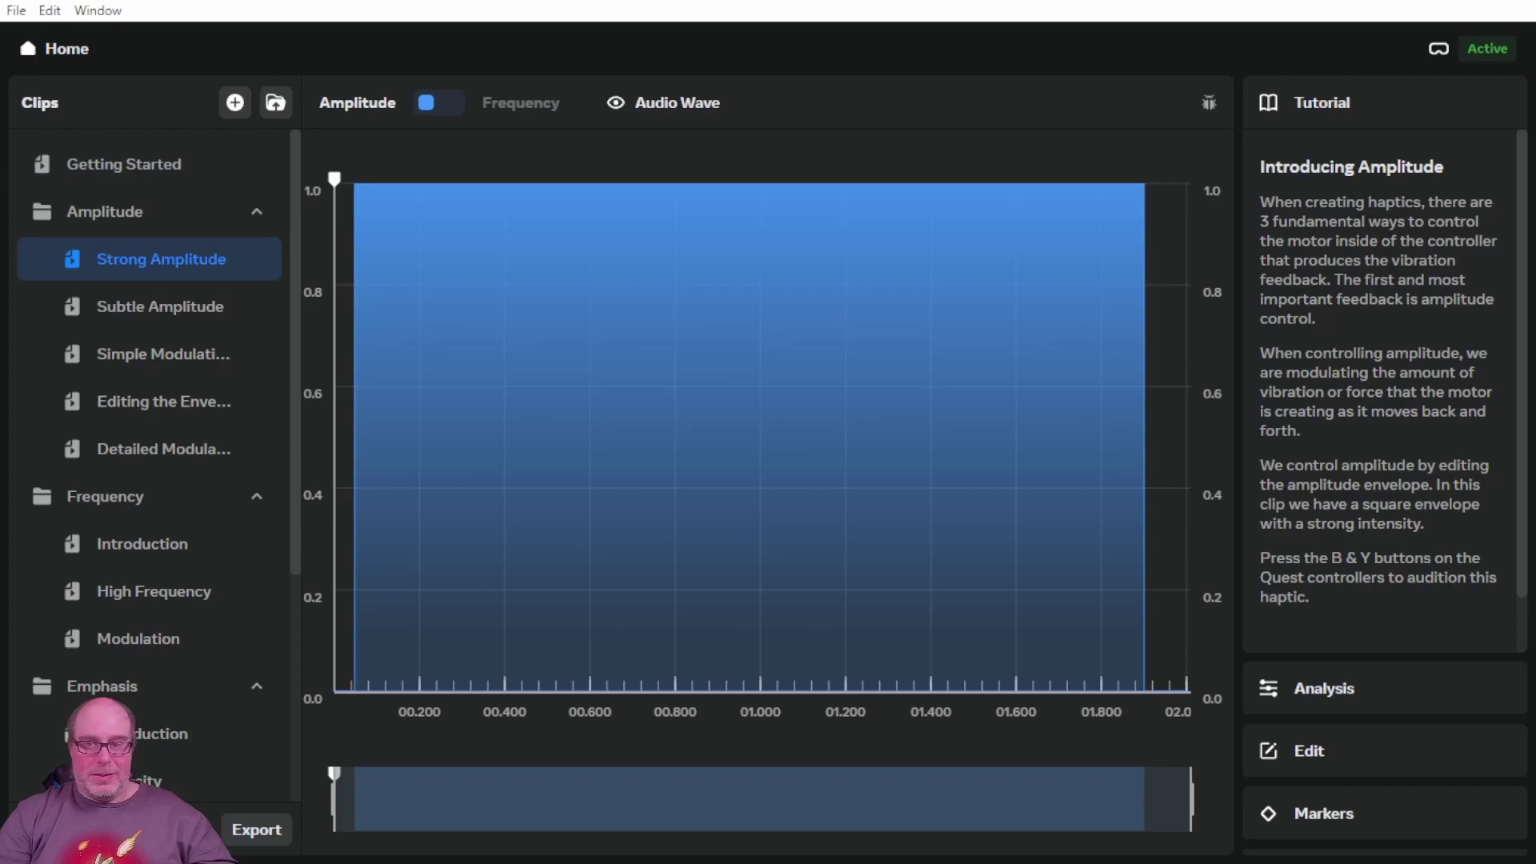
pyautogui.scroll(-1, 1394, 392)
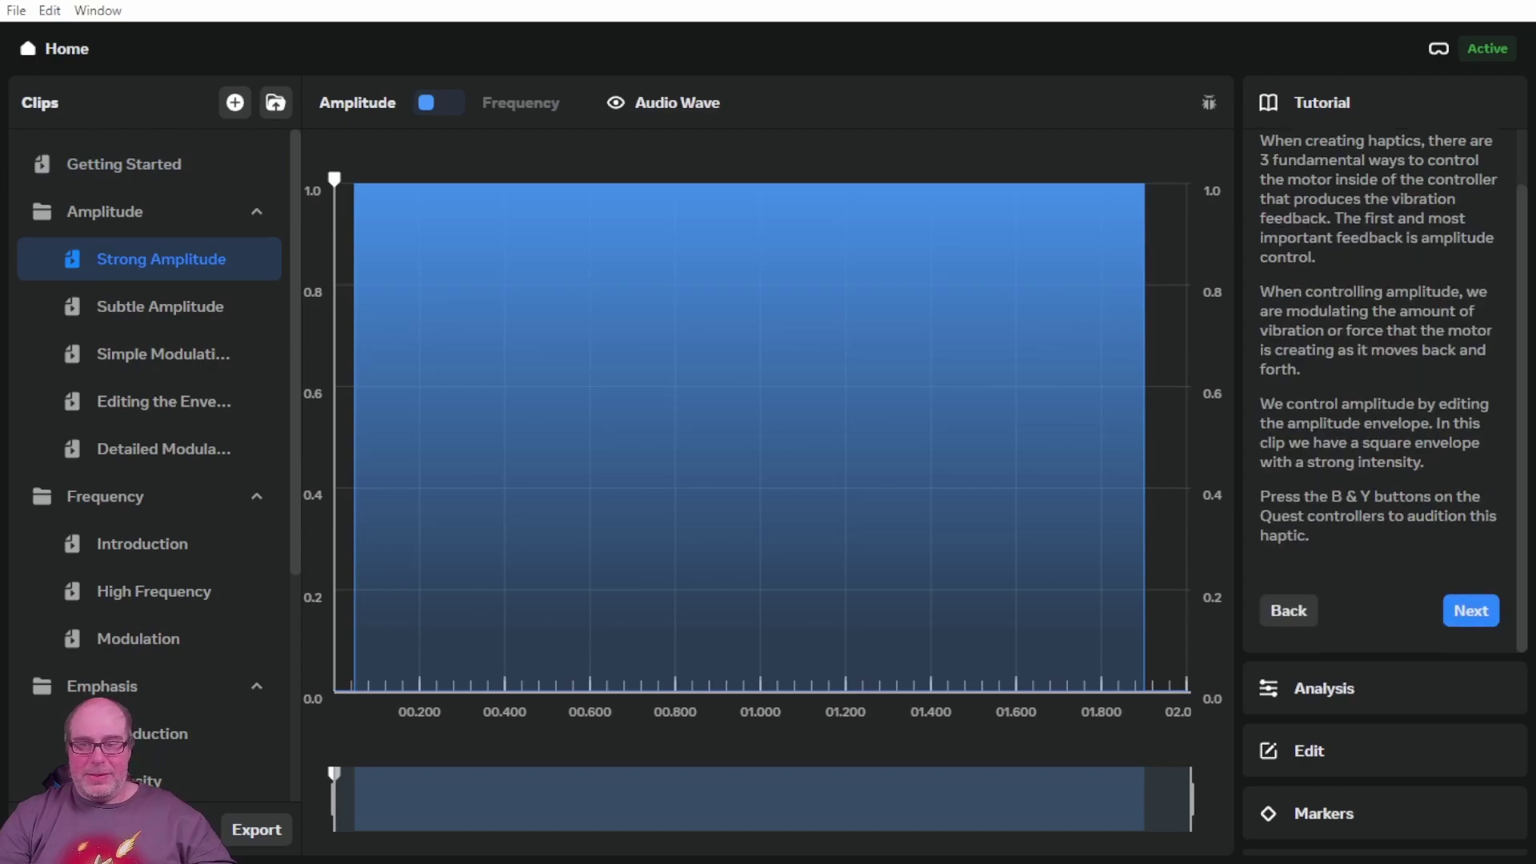
pyautogui.click(1471, 611)
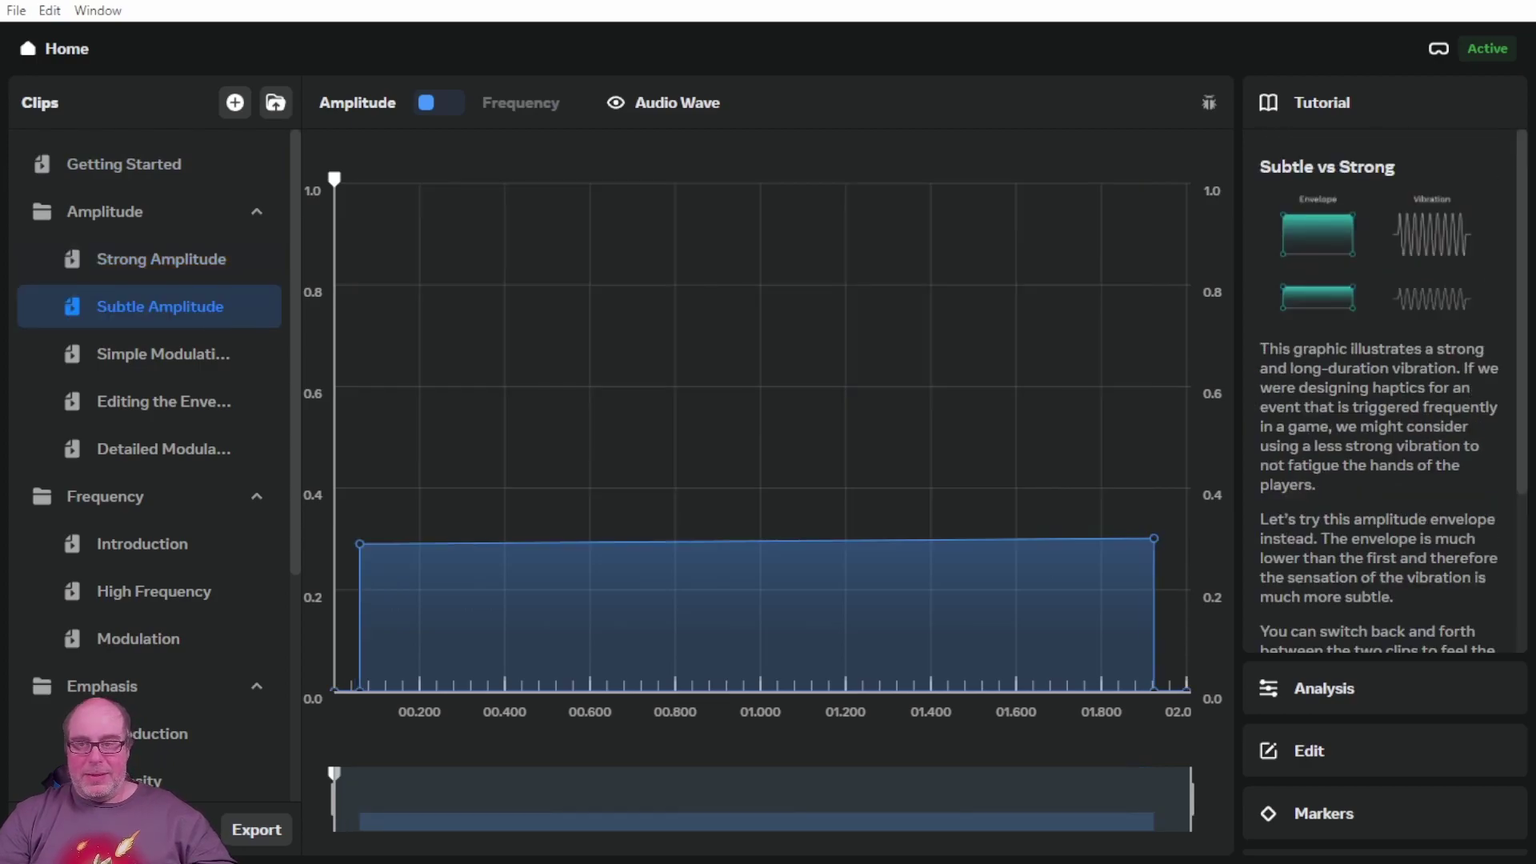
# - Read through the Subtle vs Strong tutorial page for the Subtle Amplitude clip
pyautogui.scroll(-1, 1394, 391)
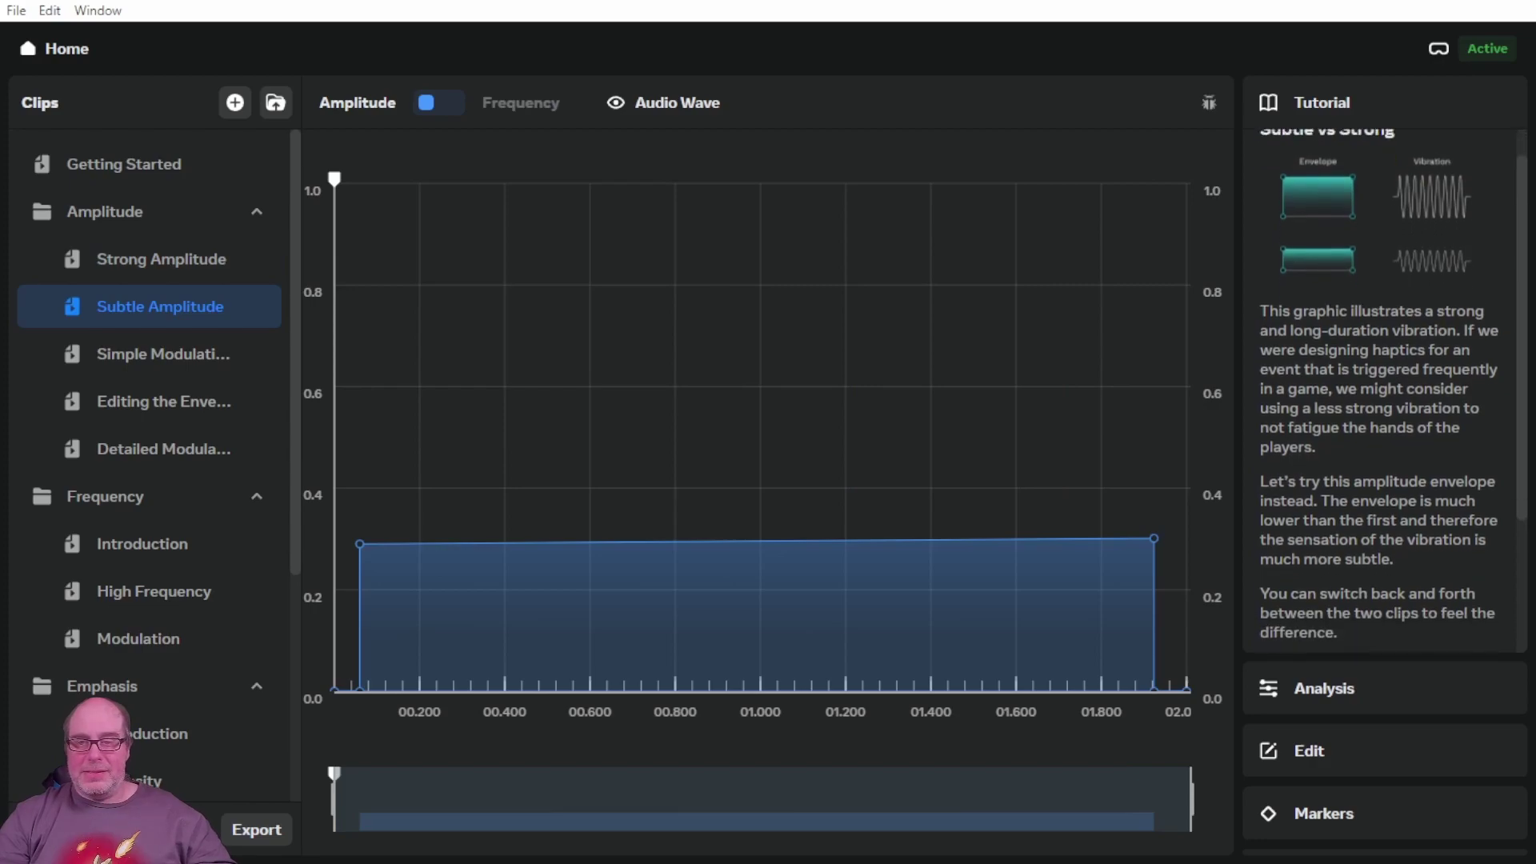
pyautogui.scroll(1, 1395, 391)
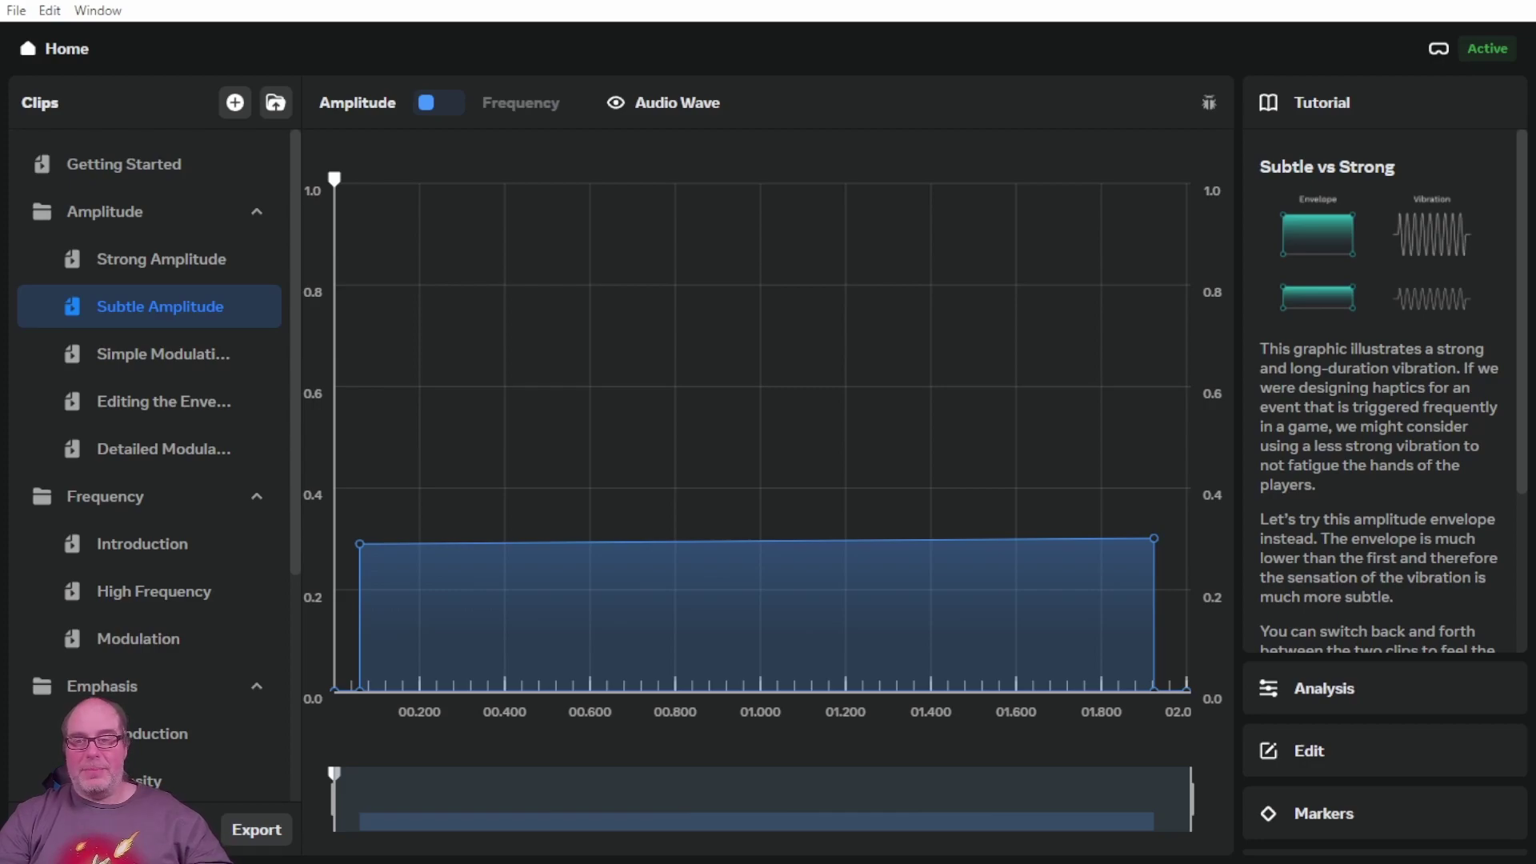
pyautogui.scroll(-1, 1380, 392)
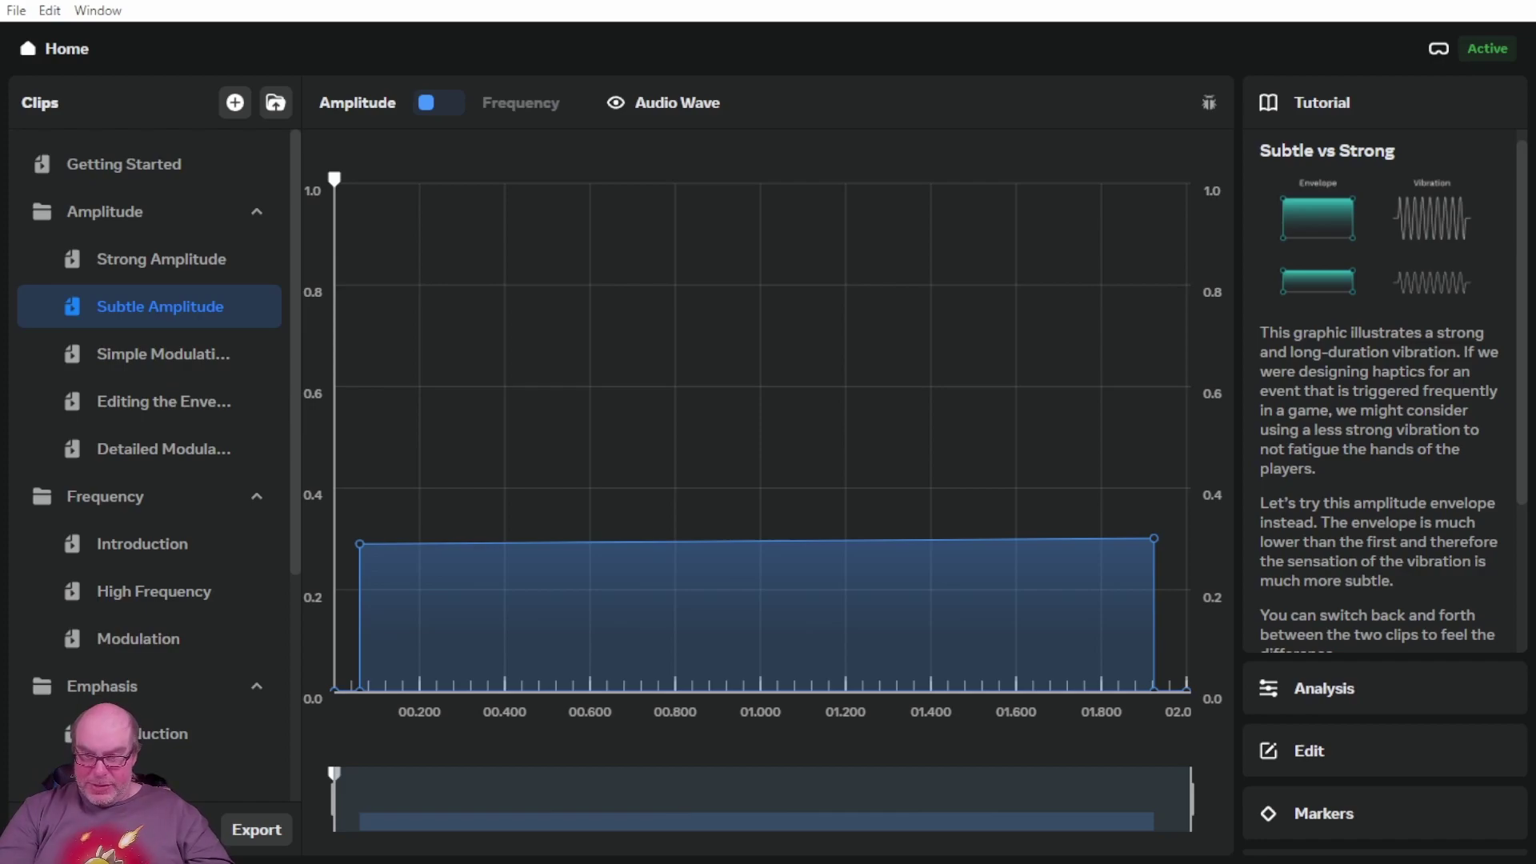
pyautogui.scroll(-1, 1380, 400)
pyautogui.scroll(-1, 1380, 392)
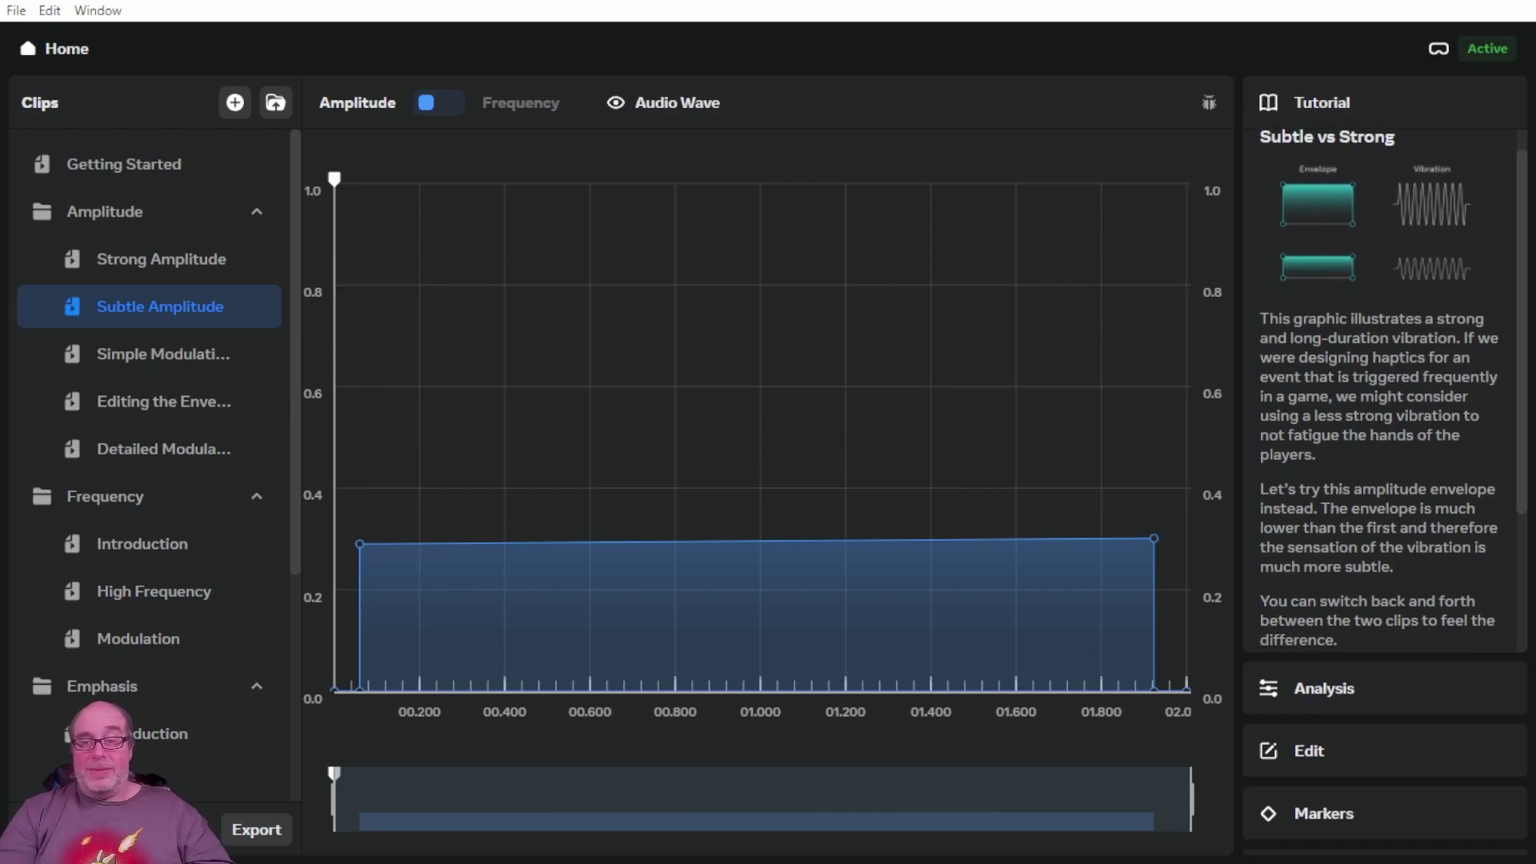
pyautogui.scroll(-3, 1380, 392)
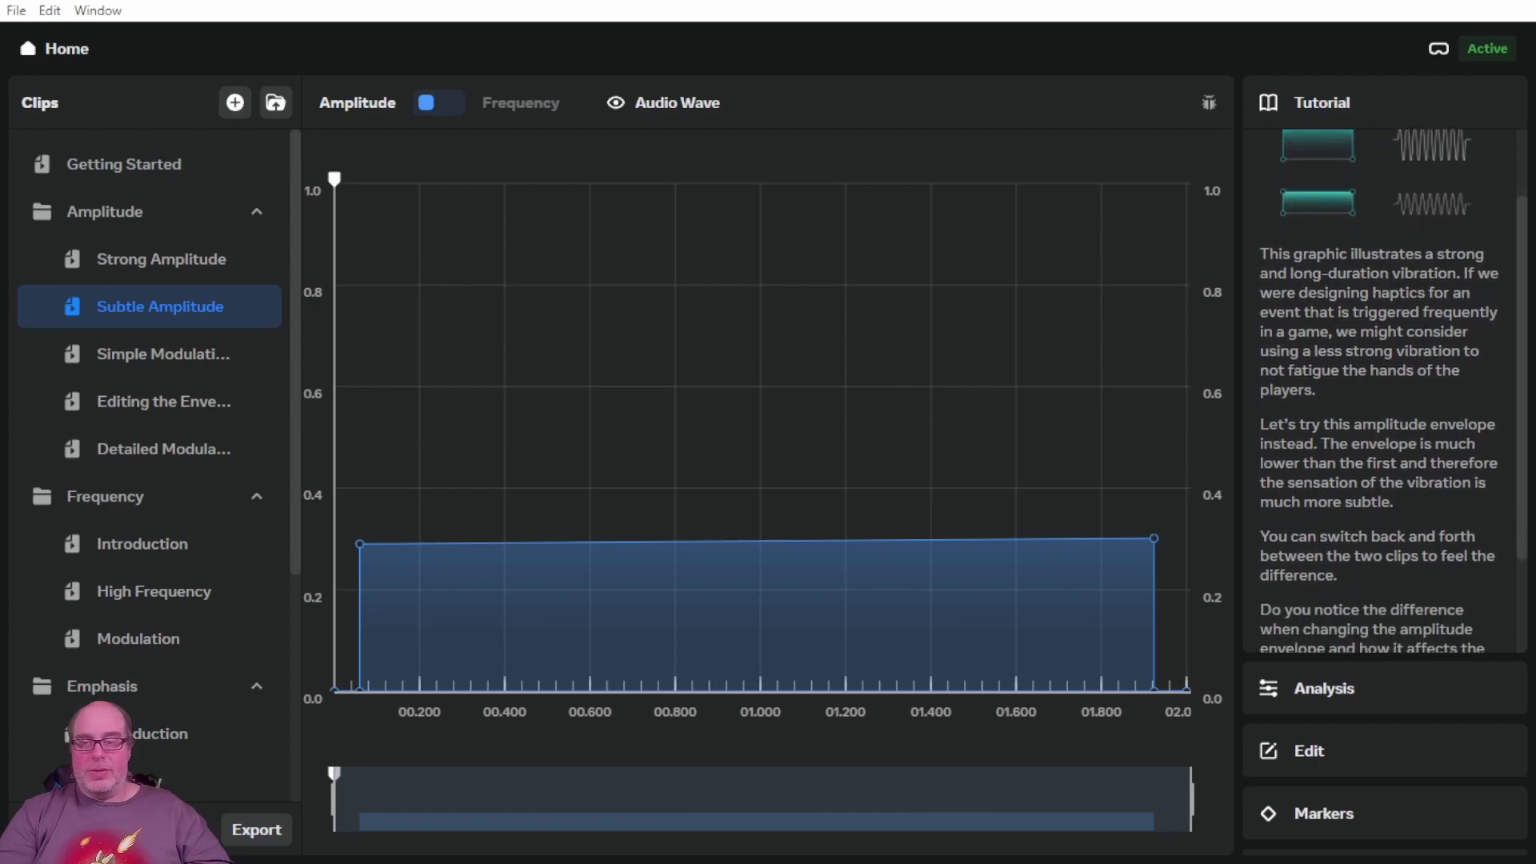
pyautogui.scroll(-3, 1381, 393)
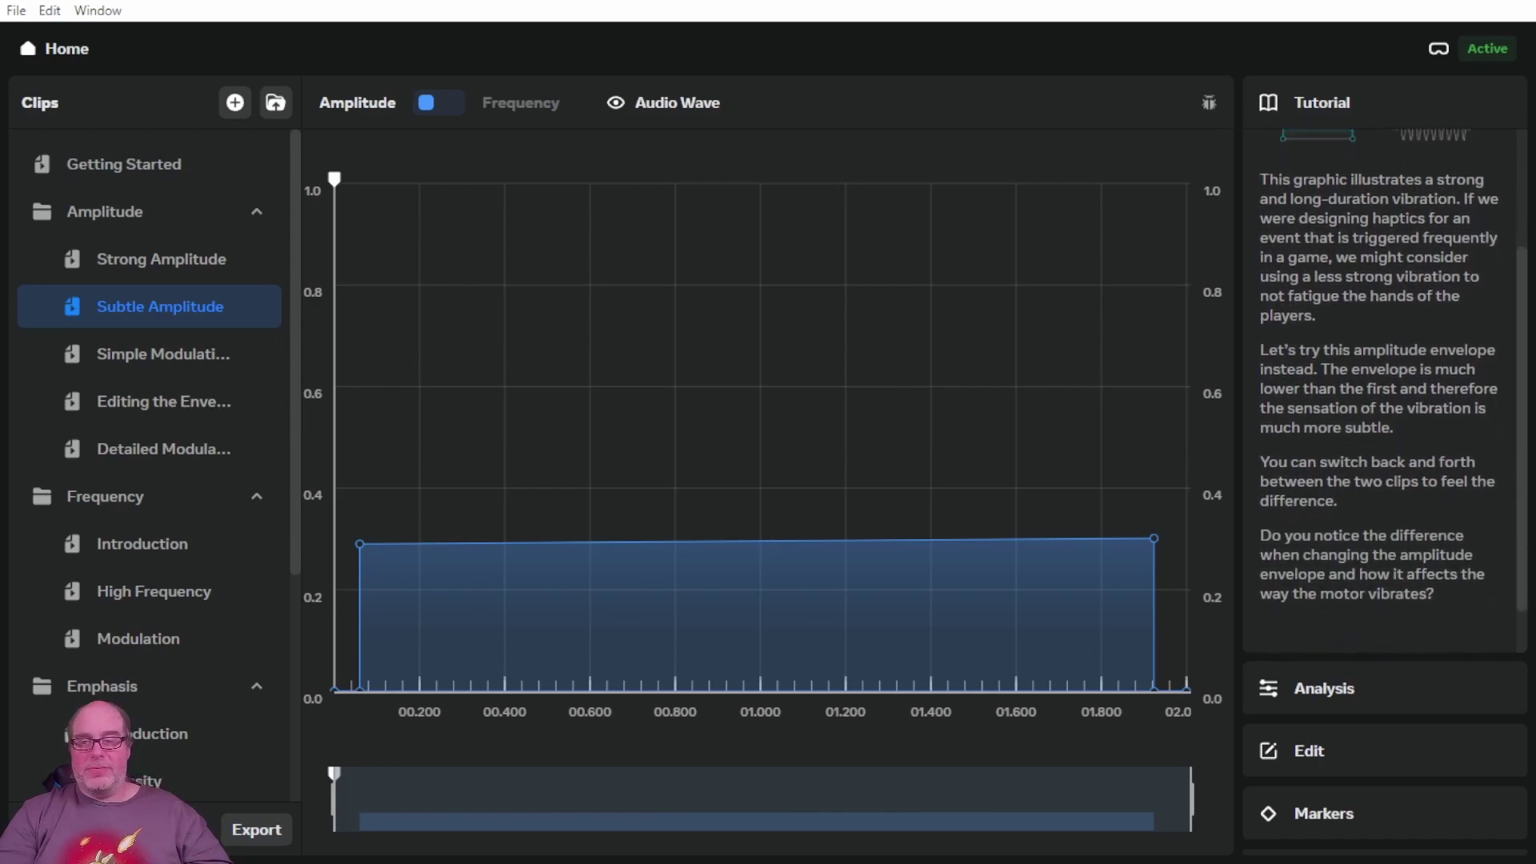
pyautogui.scroll(-2, 1380, 393)
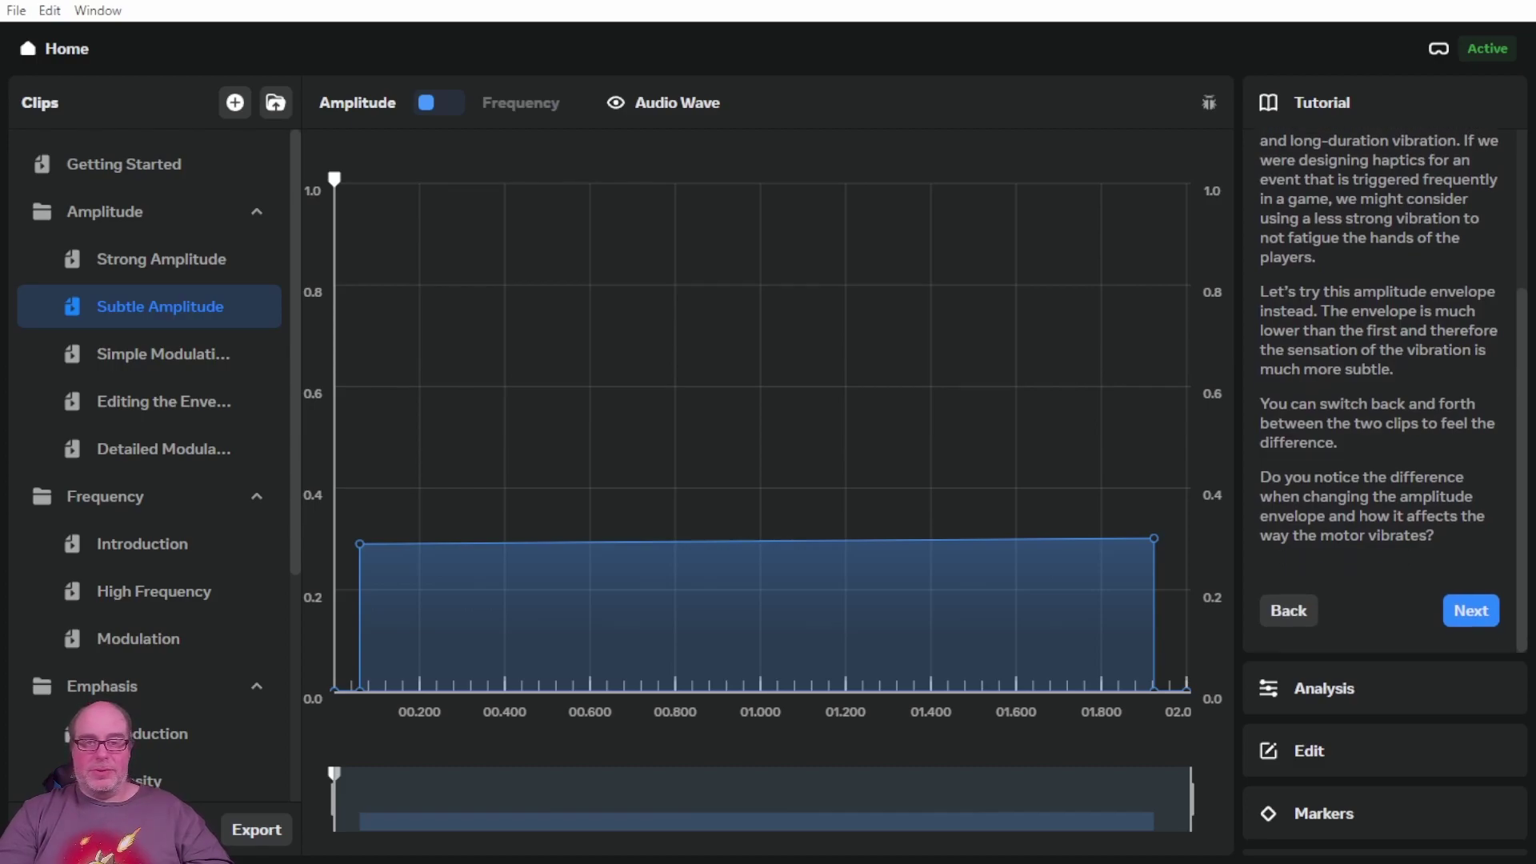
# - Open Simple Modulation, then the Editing the Envelope clip with its triangle peaking at 1.0
pyautogui.click(163, 354)
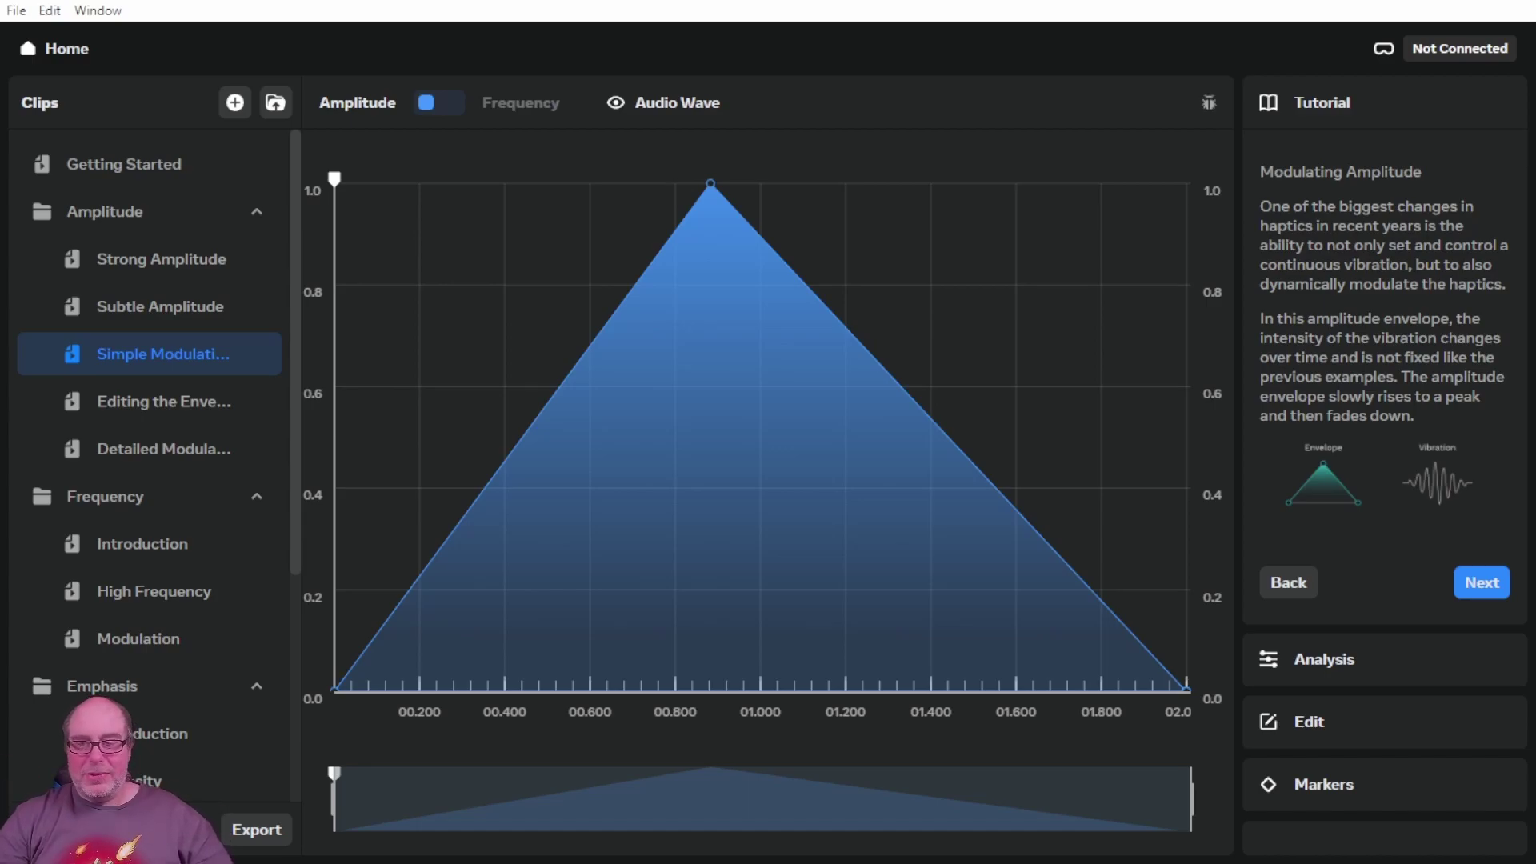
pyautogui.click(1482, 582)
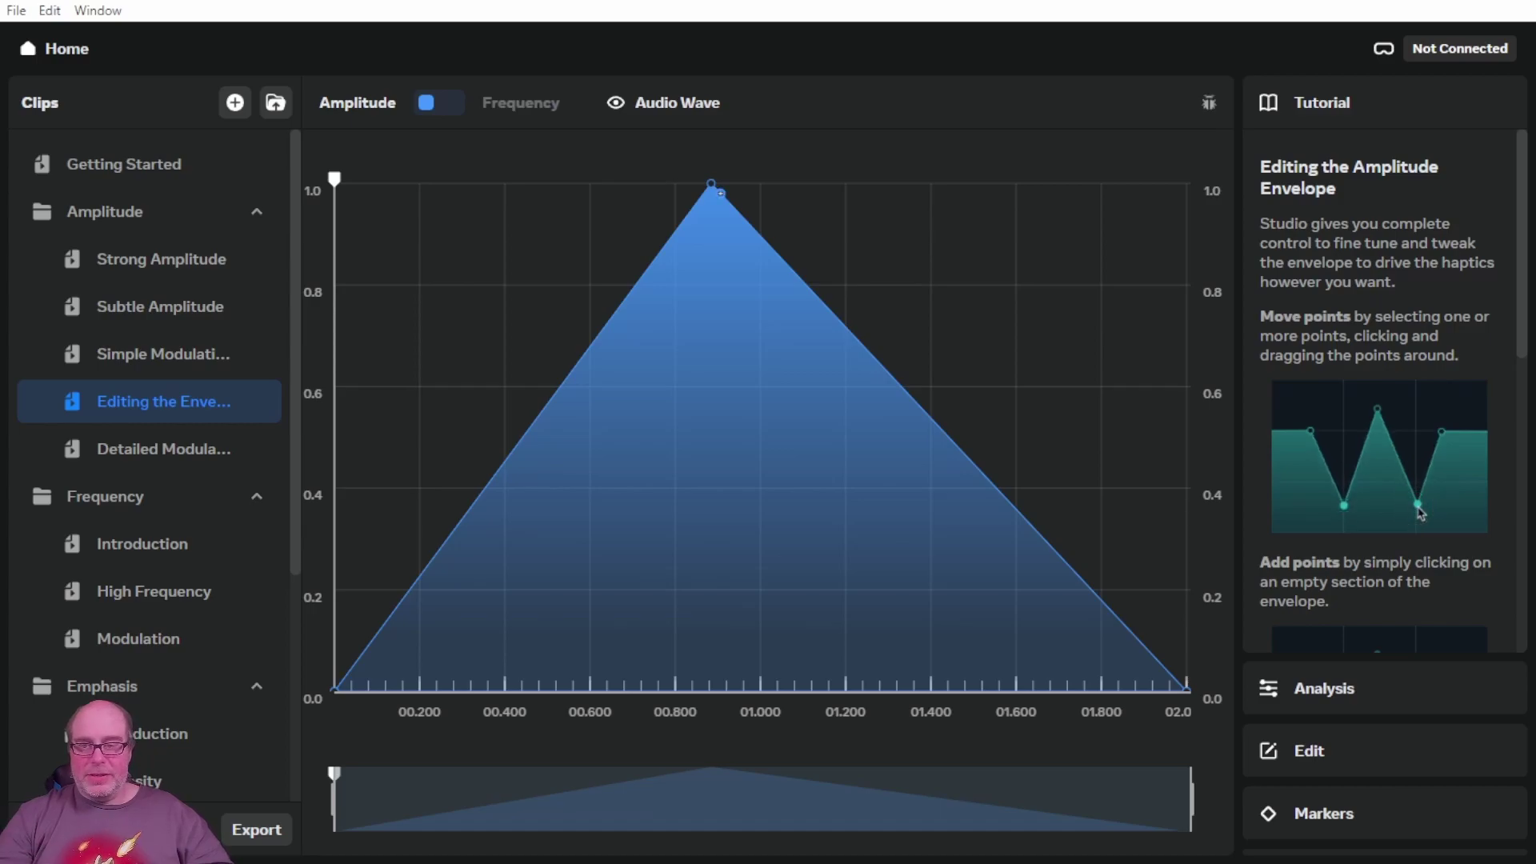
# - Open Detailed Modulation, read its tutorial text, then open the Frequency Introduction clip
pyautogui.doubleClick(162, 449)
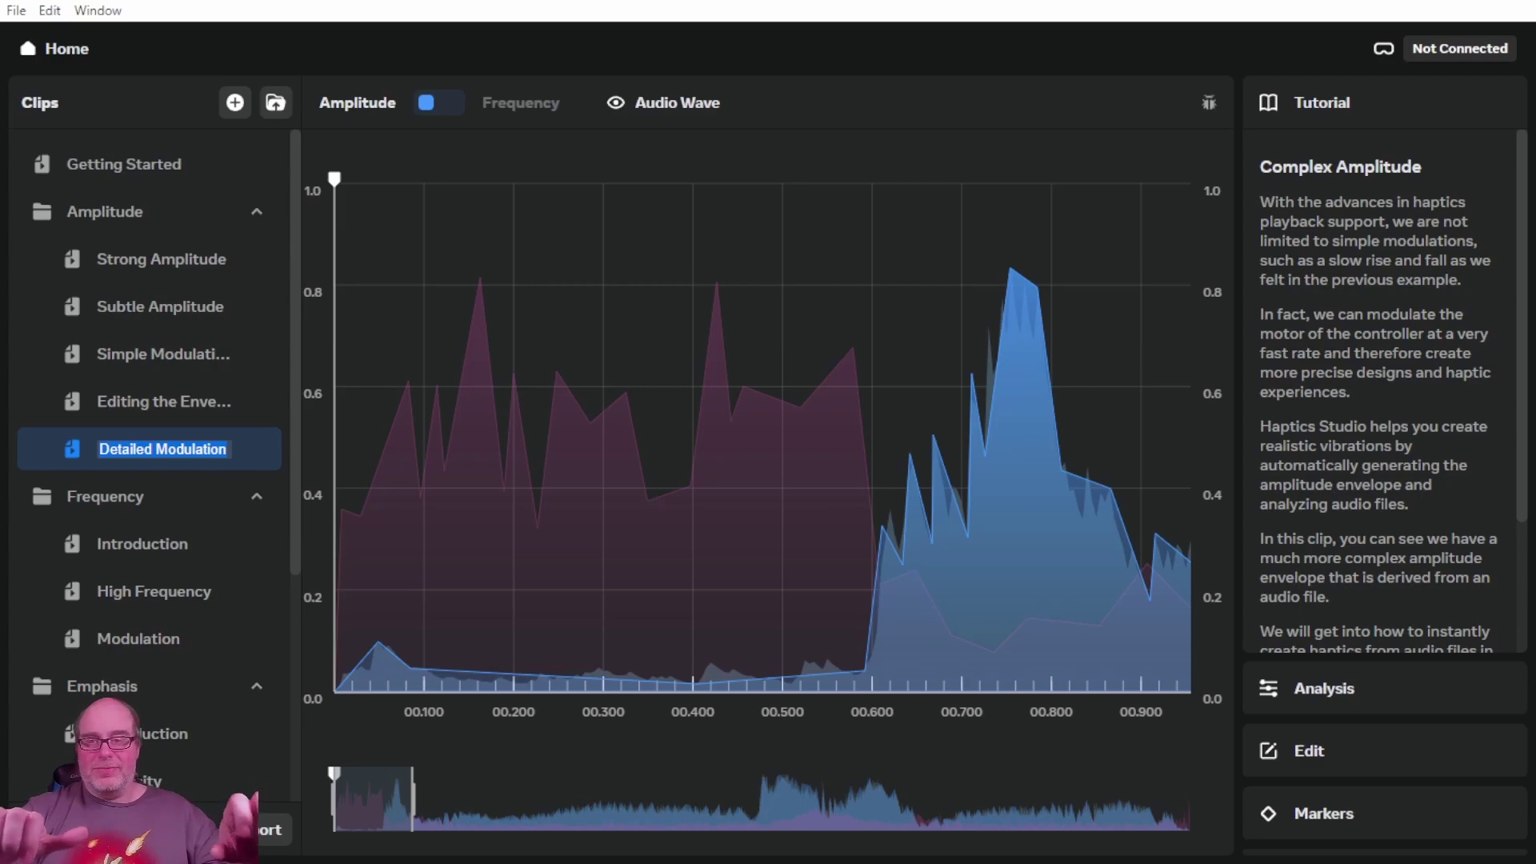
pyautogui.scroll(-2, 1384, 392)
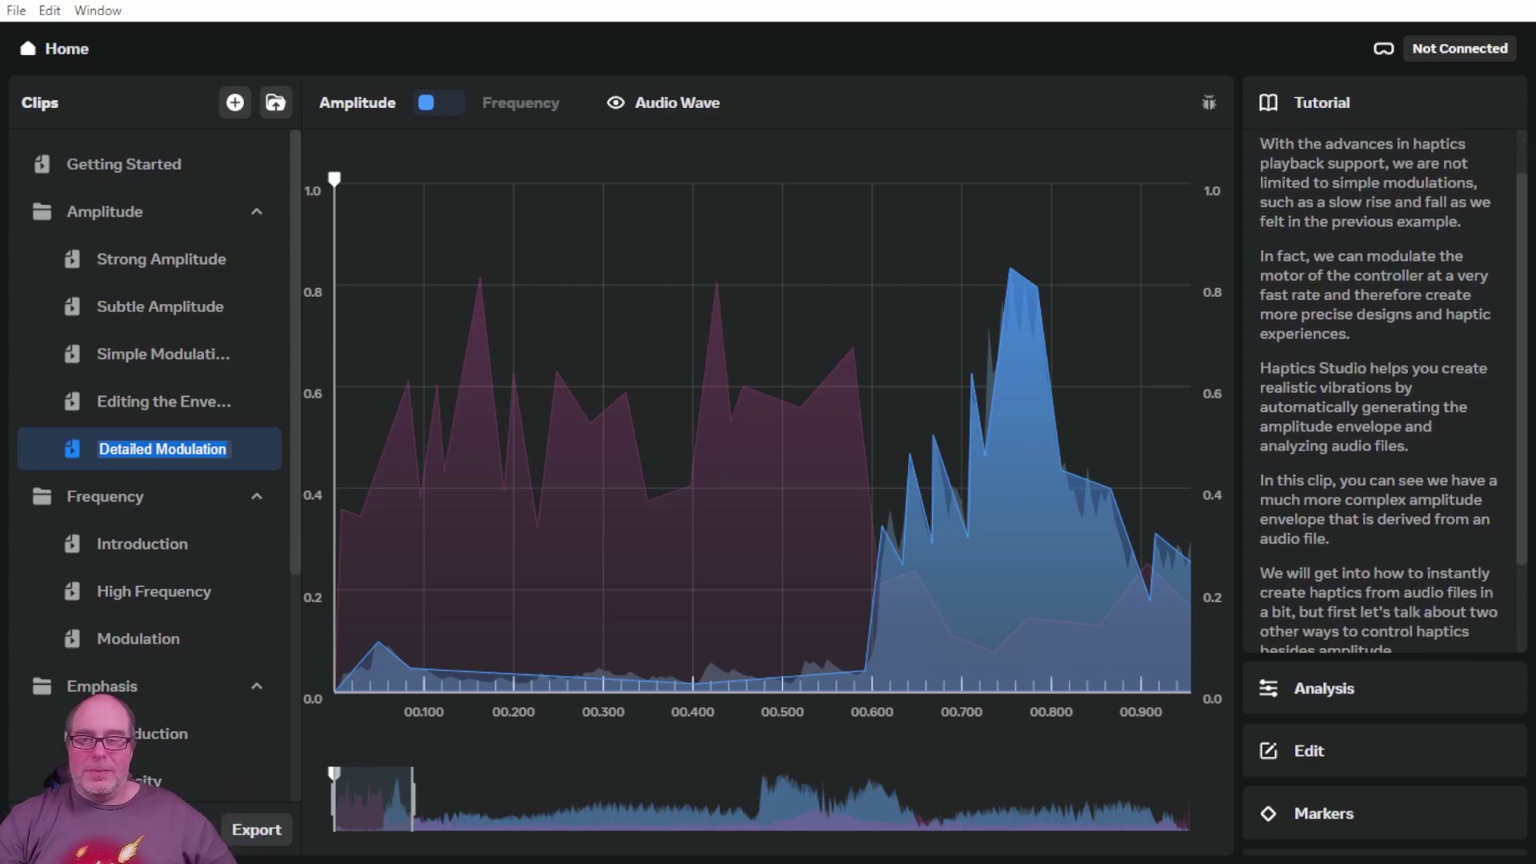
pyautogui.scroll(-3, 1384, 392)
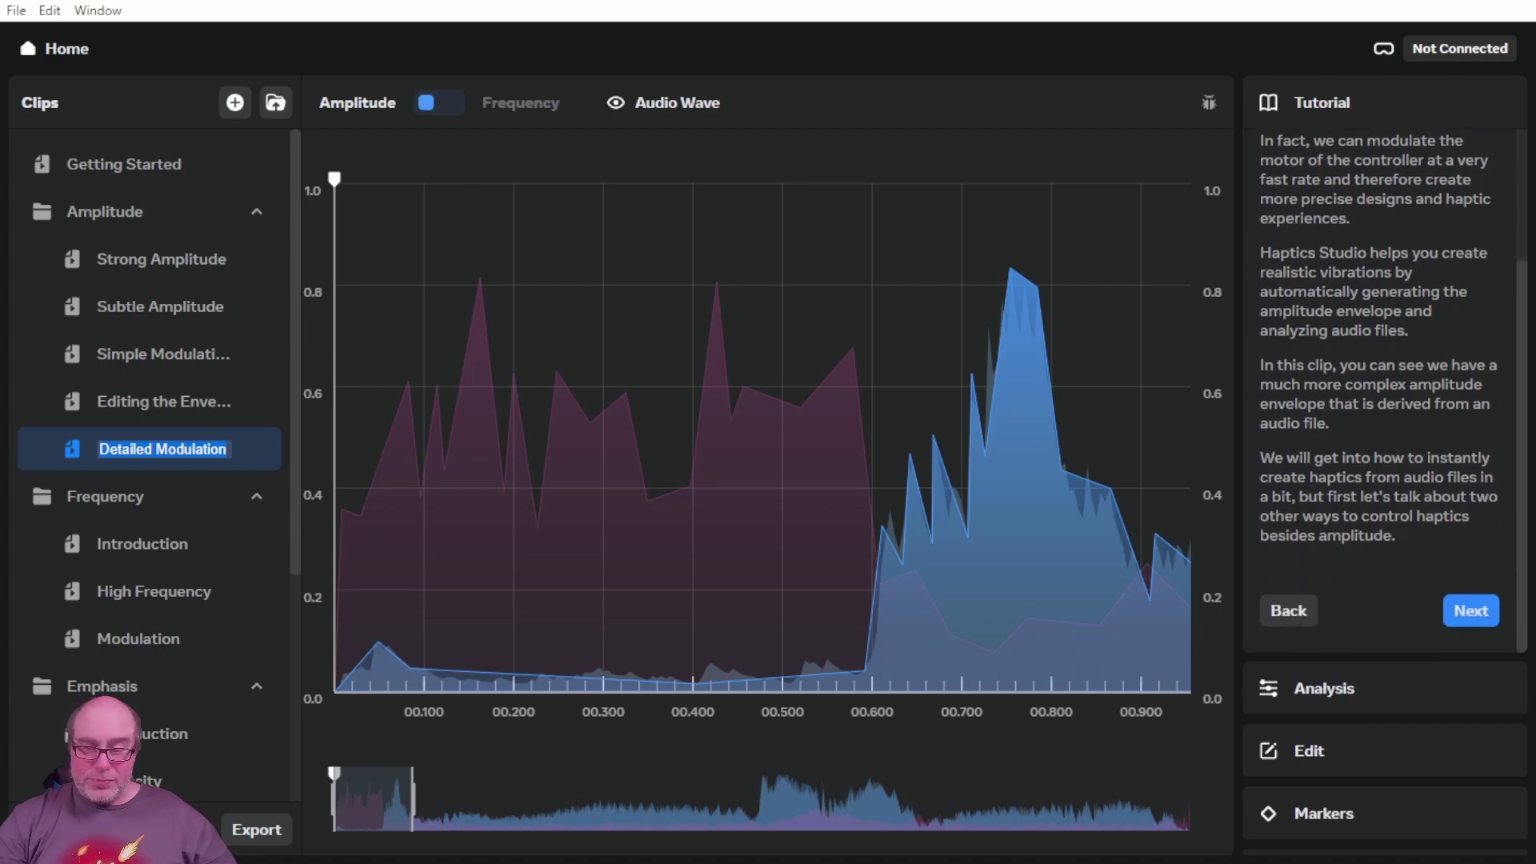
pyautogui.click(142, 544)
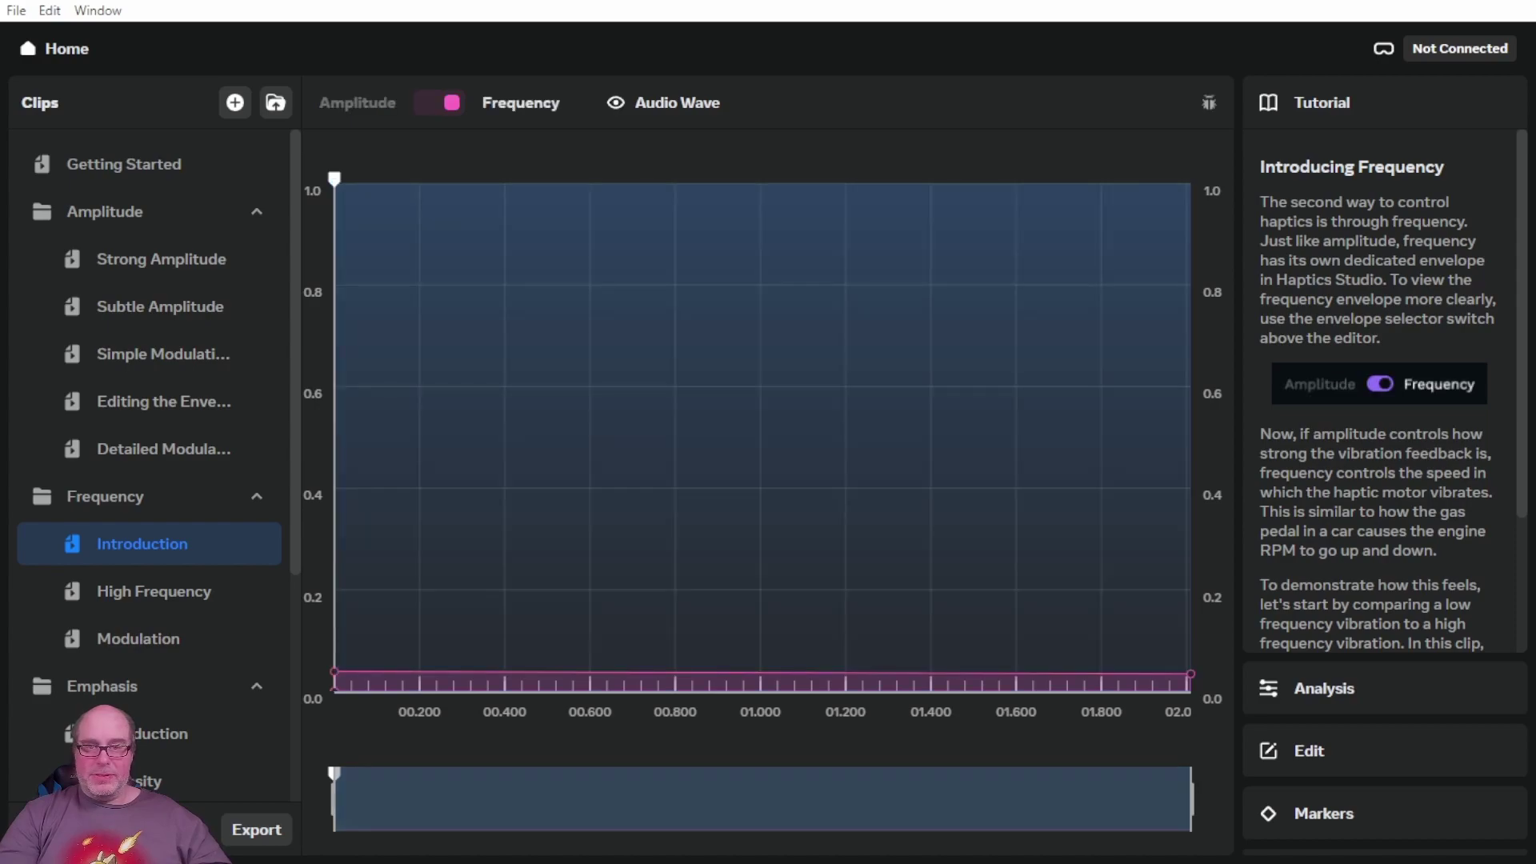
# - Scroll to the end of the Frequency Introduction tutorial text
pyautogui.scroll(-2, 1395, 390)
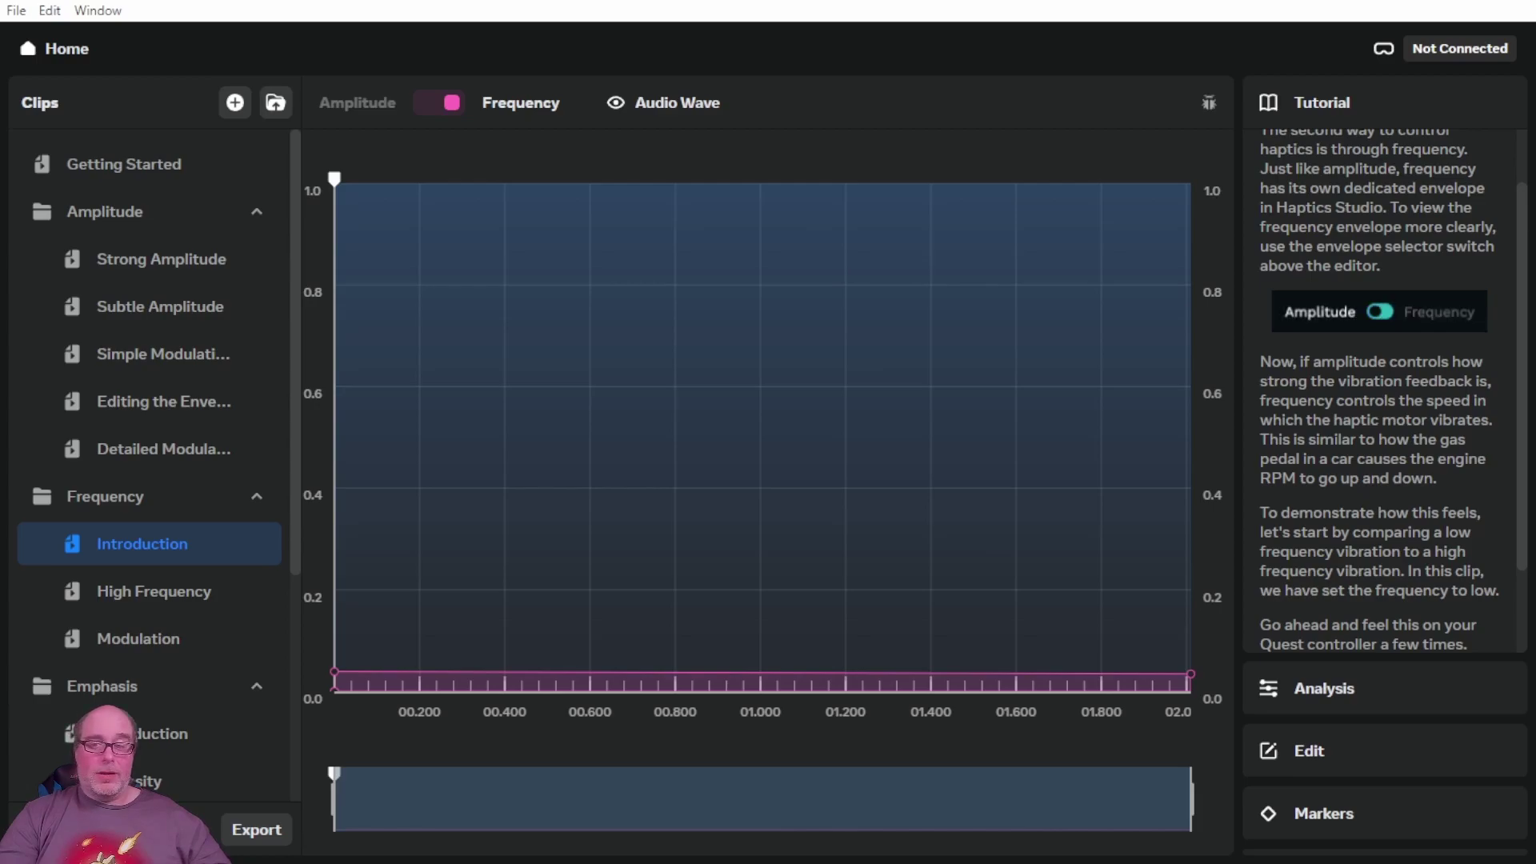
pyautogui.scroll(-2, 1393, 389)
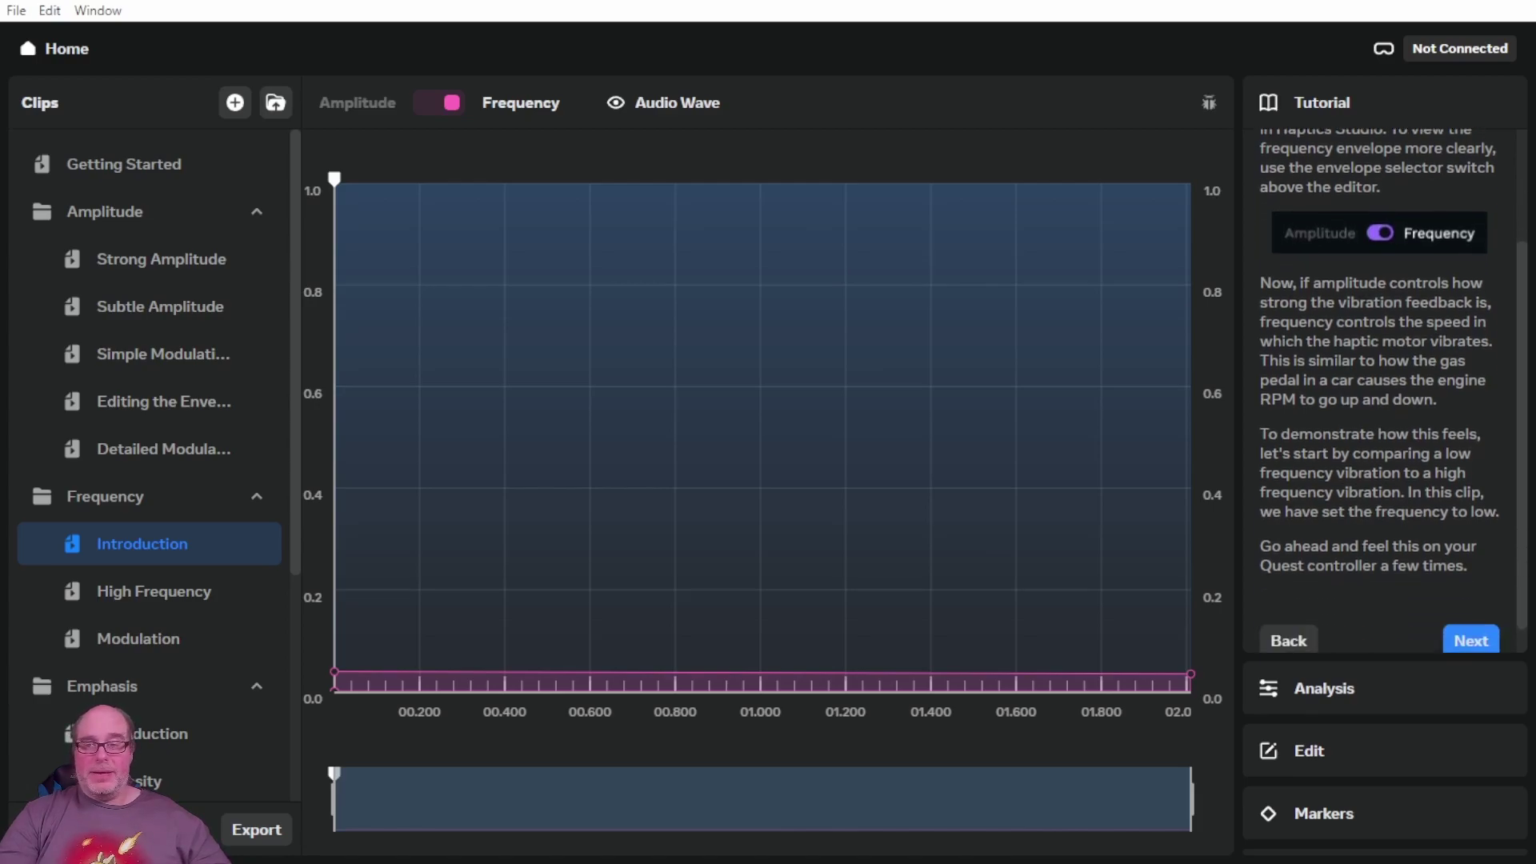
pyautogui.scroll(-1, 1380, 384)
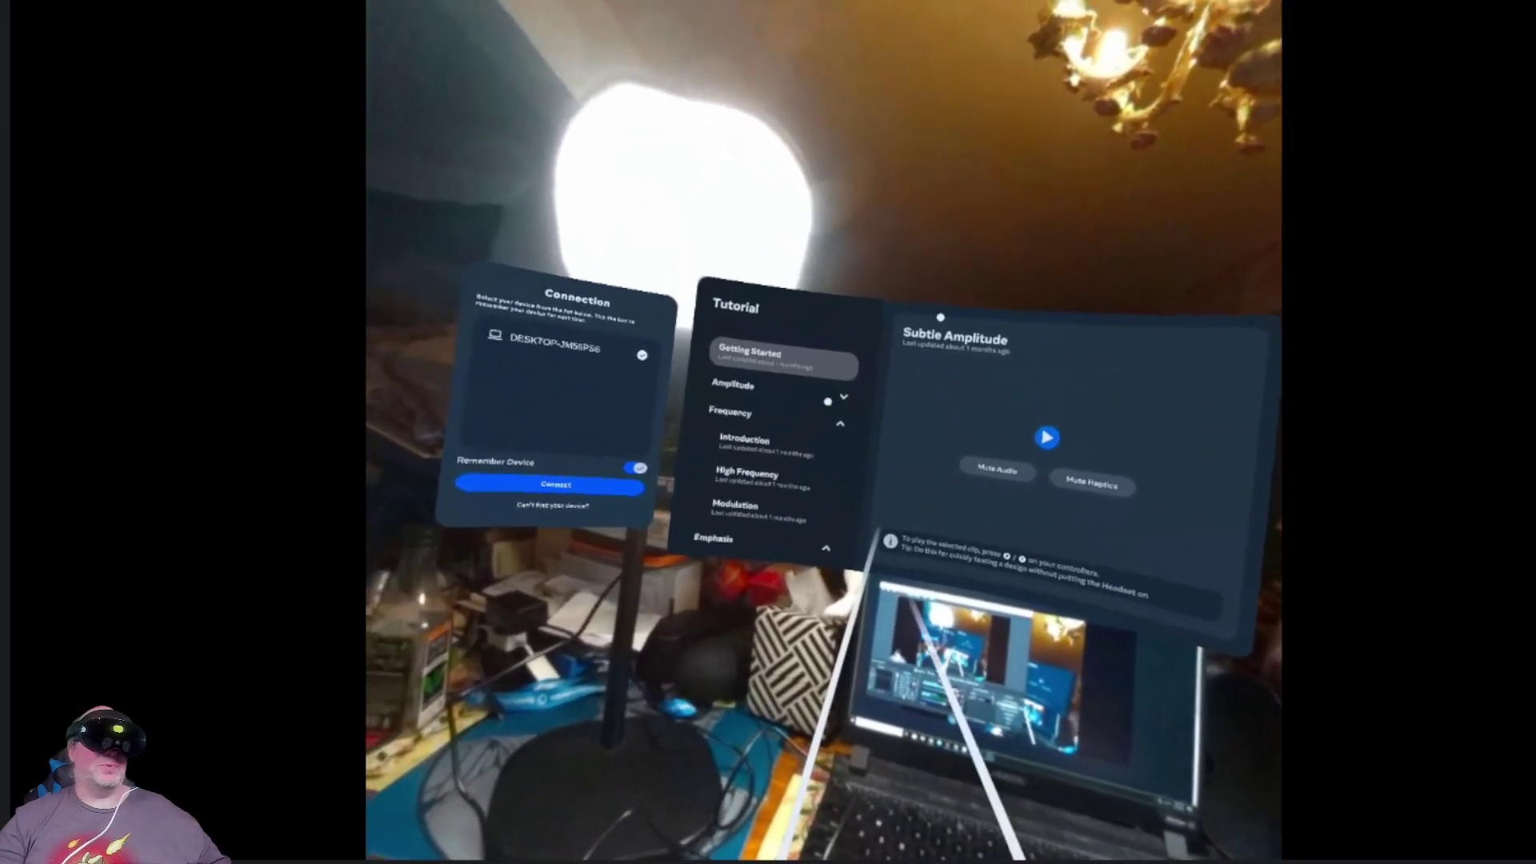
# - On the headset, expand Amplitude and load Strong, Subtle, Editing the Envelope and Detailed Modulation
pyautogui.click(735, 387)
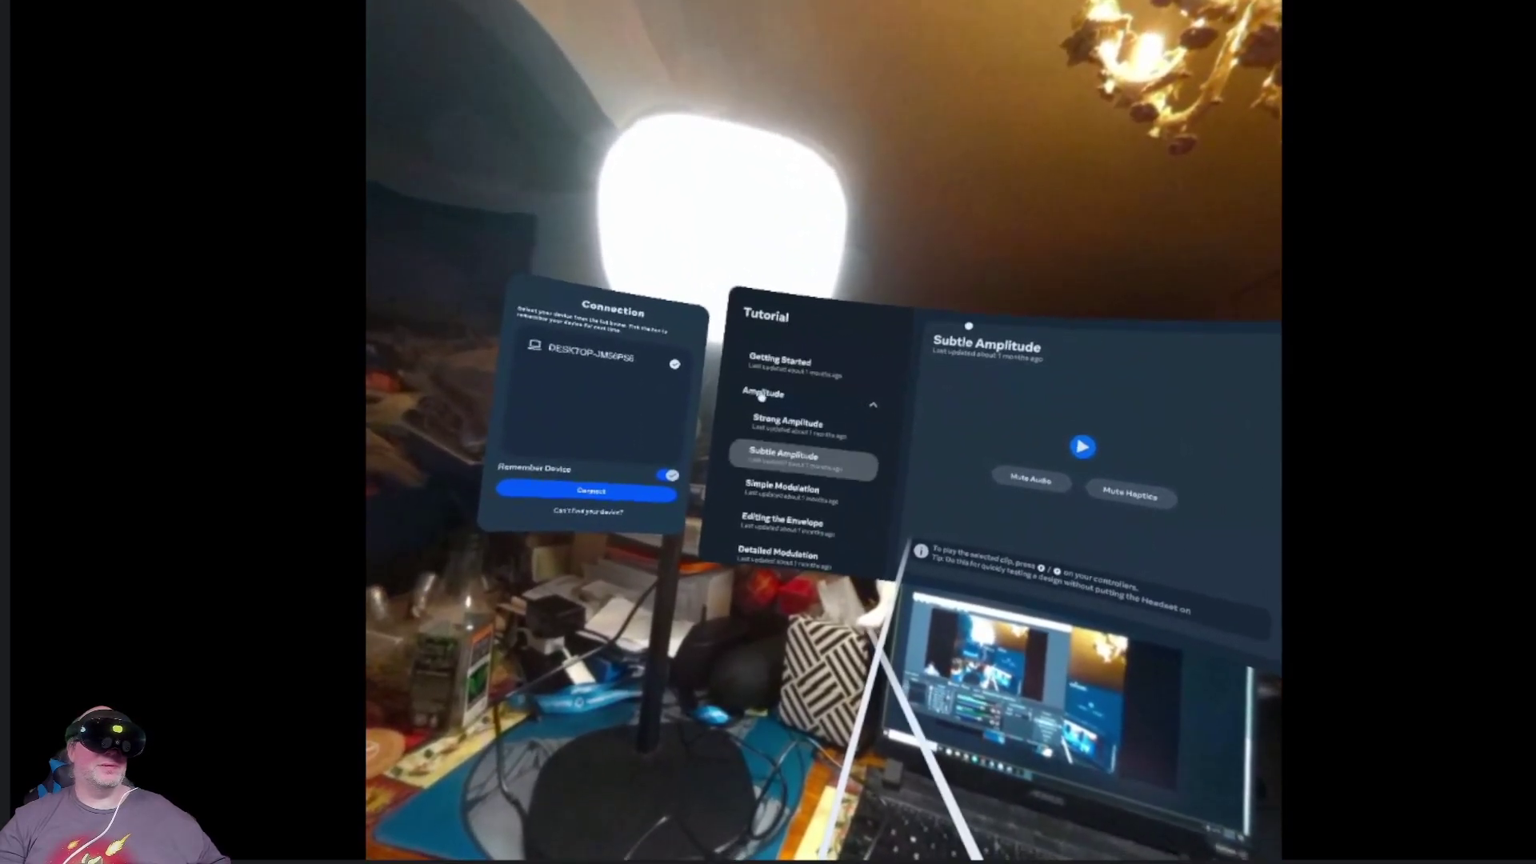
pyautogui.click(788, 420)
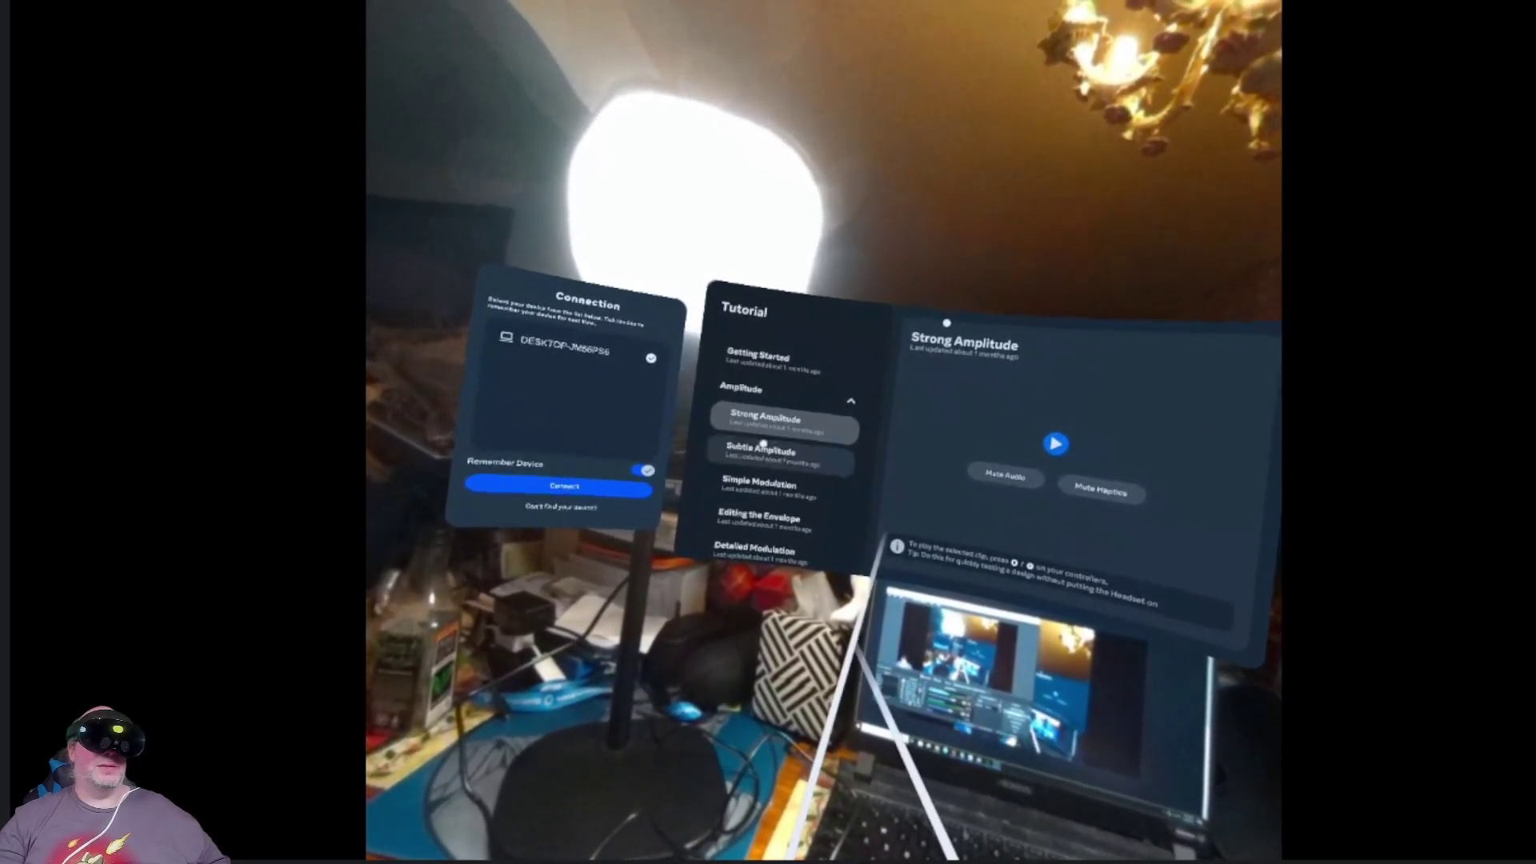
pyautogui.click(765, 446)
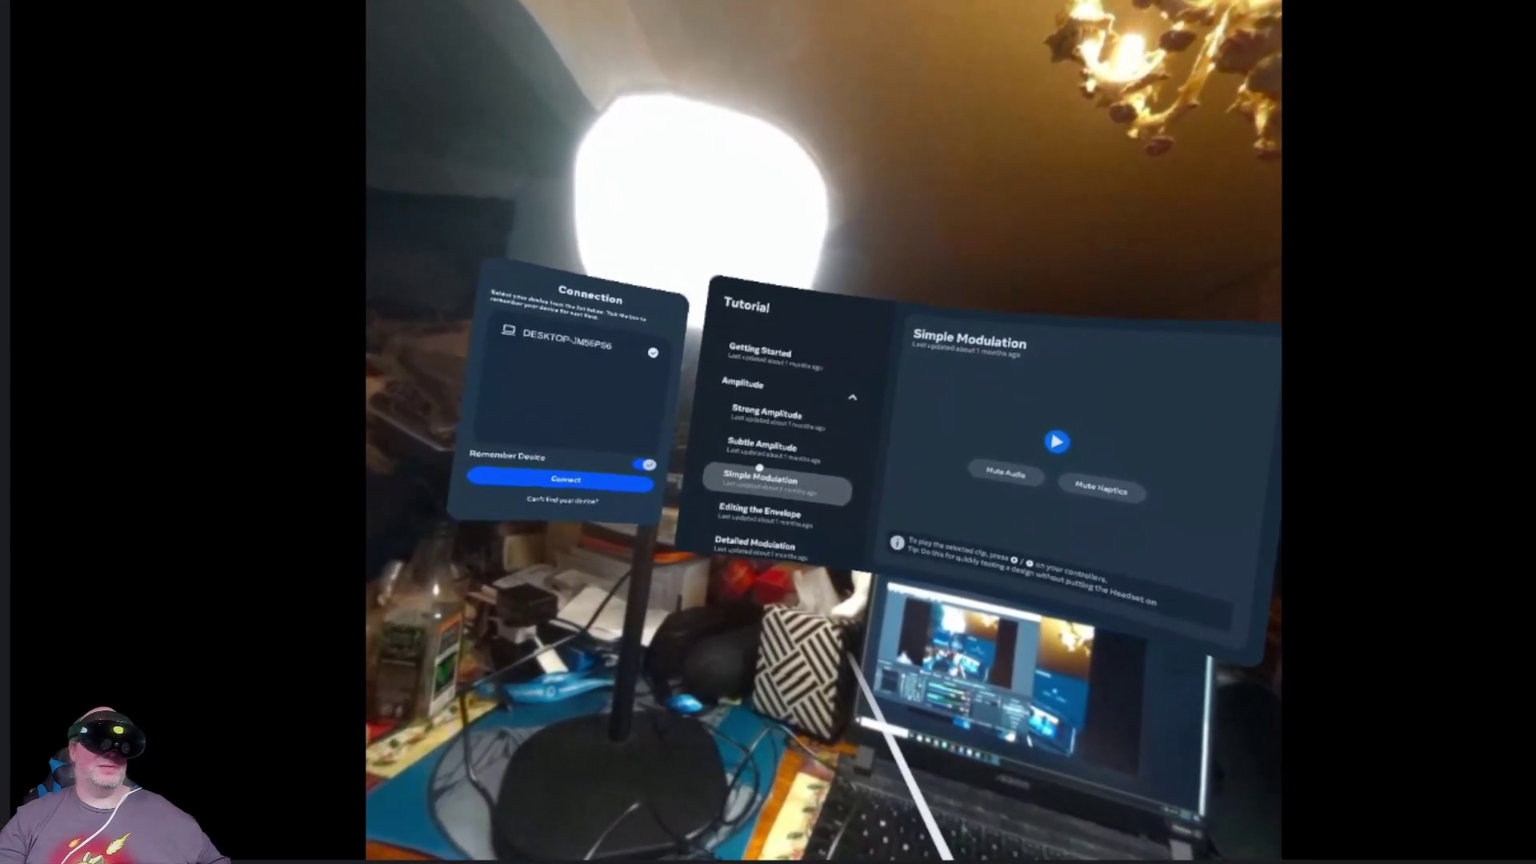
pyautogui.click(743, 500)
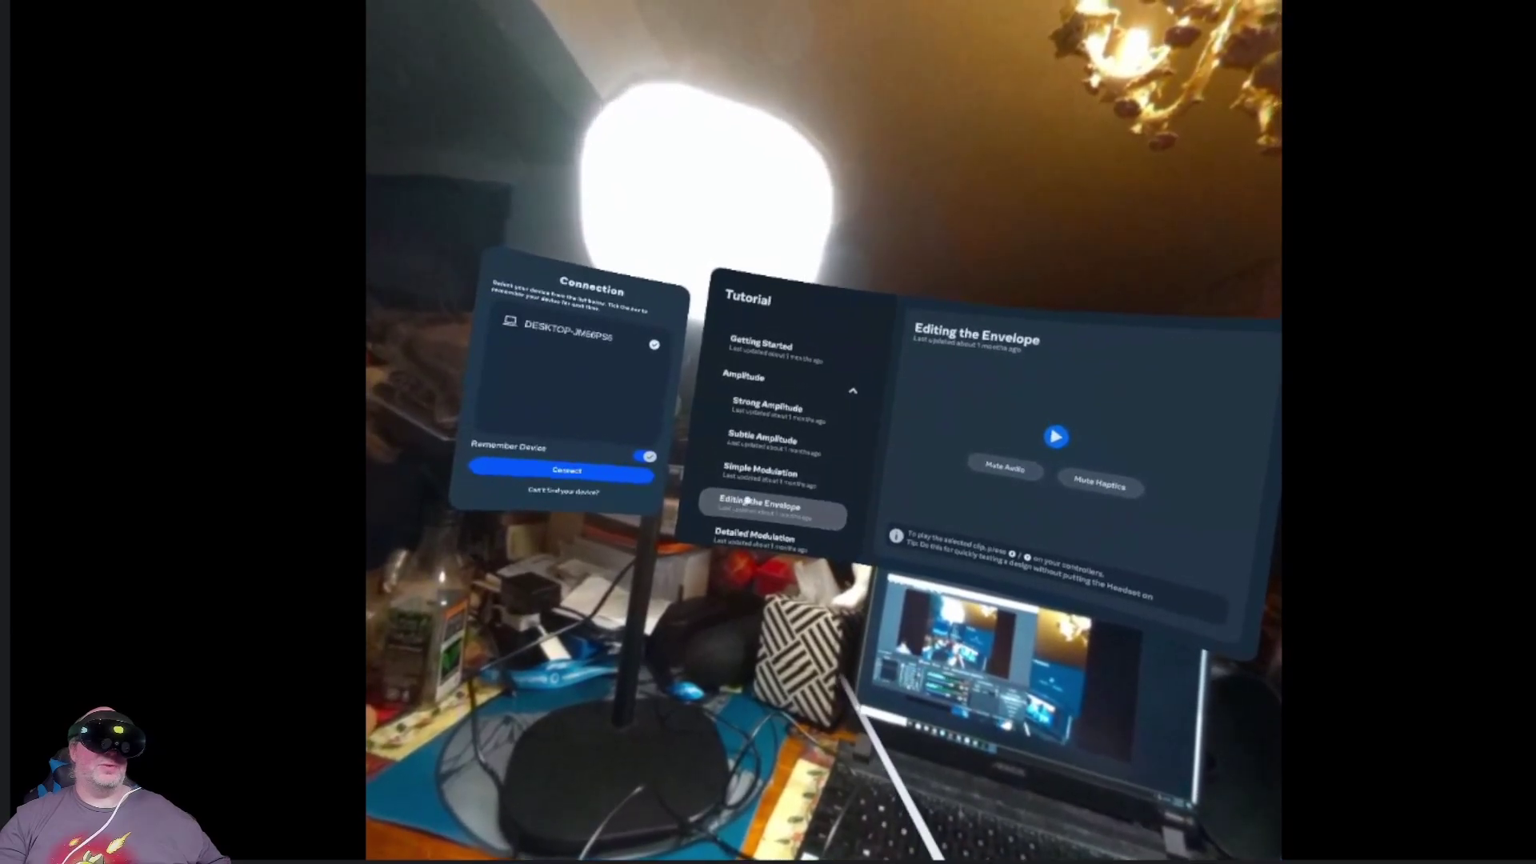
pyautogui.click(737, 542)
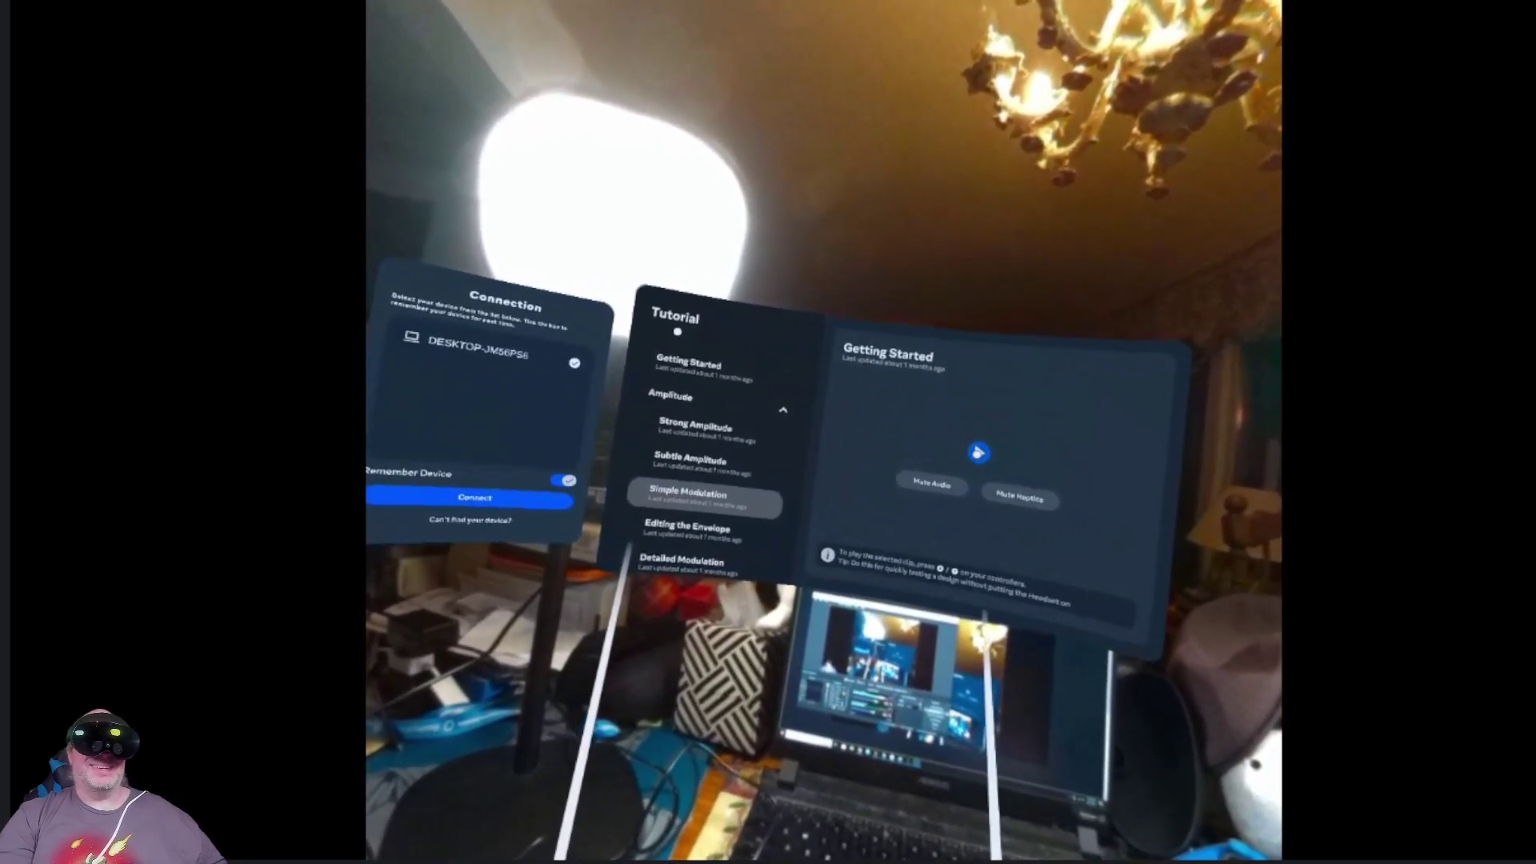
# - Reload Simple Modulation and then Detailed Modulation on the headset
pyautogui.click(699, 495)
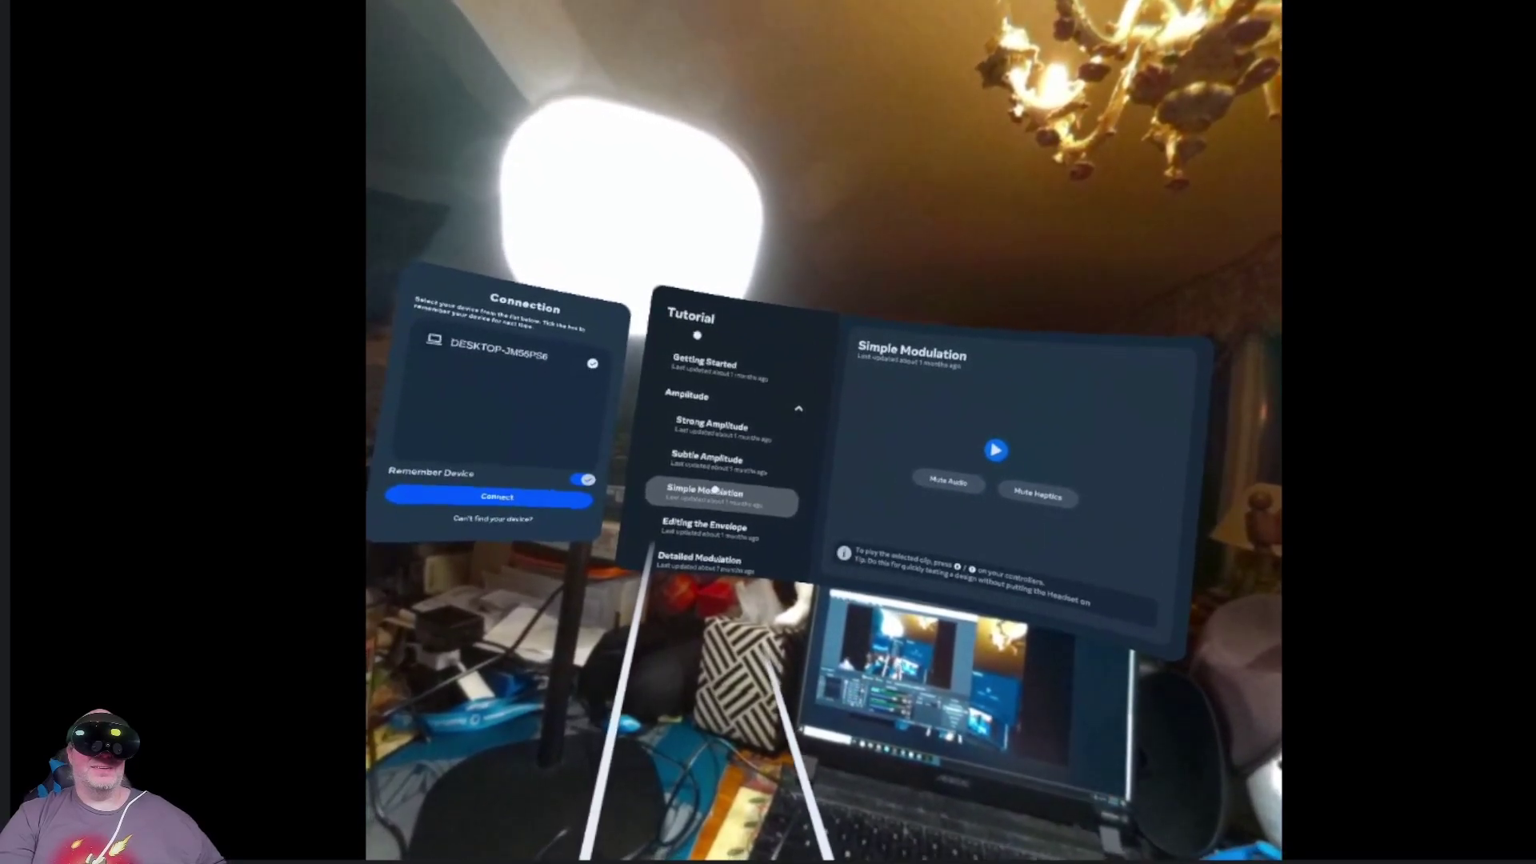
pyautogui.click(701, 557)
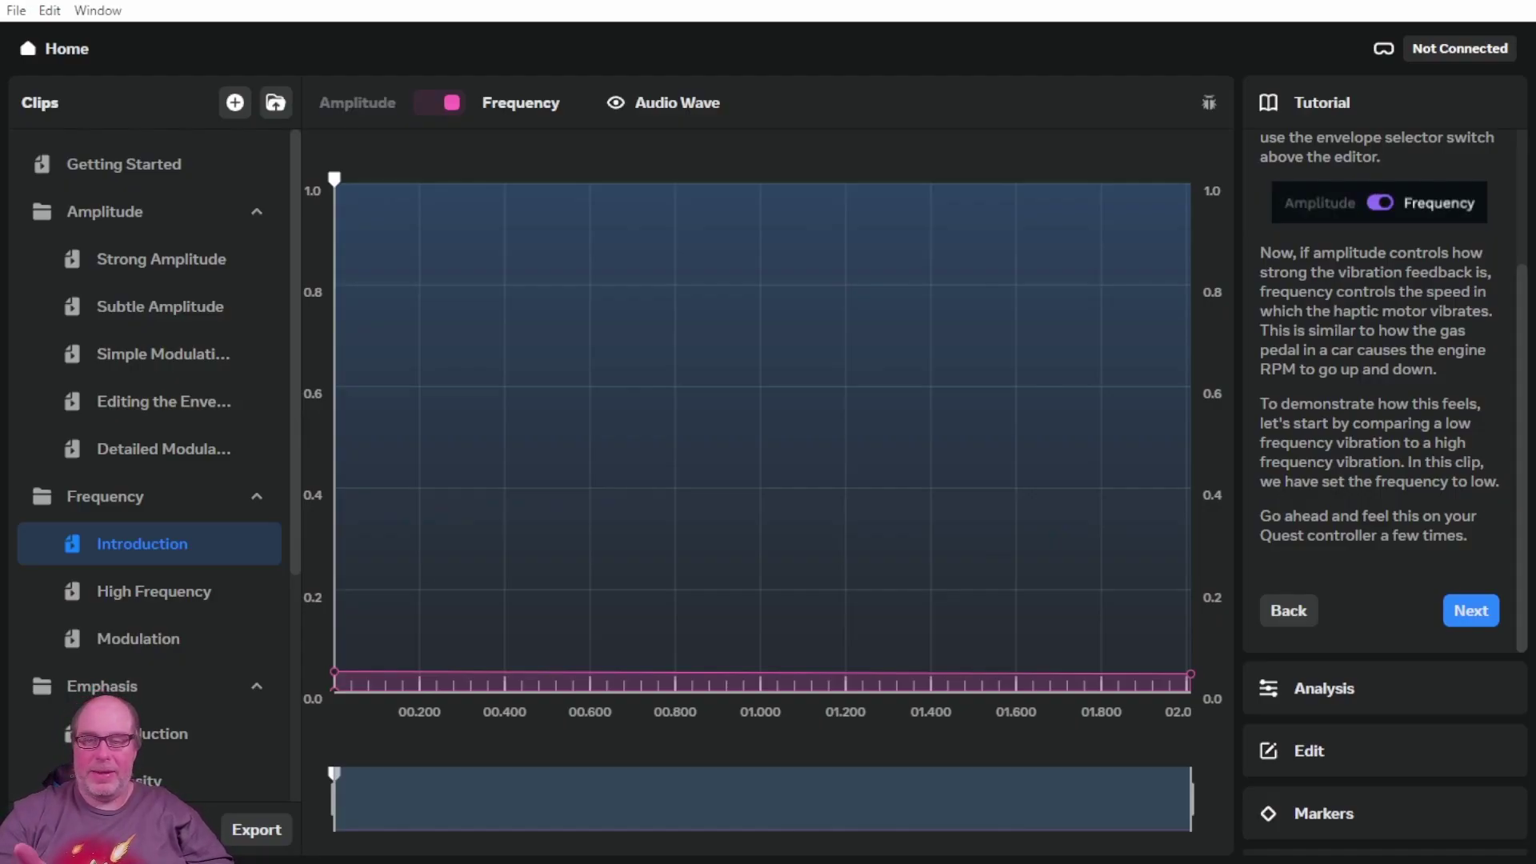
# - Open High Frequency, then the frequency Modulation clip with its triangular envelope
pyautogui.click(154, 592)
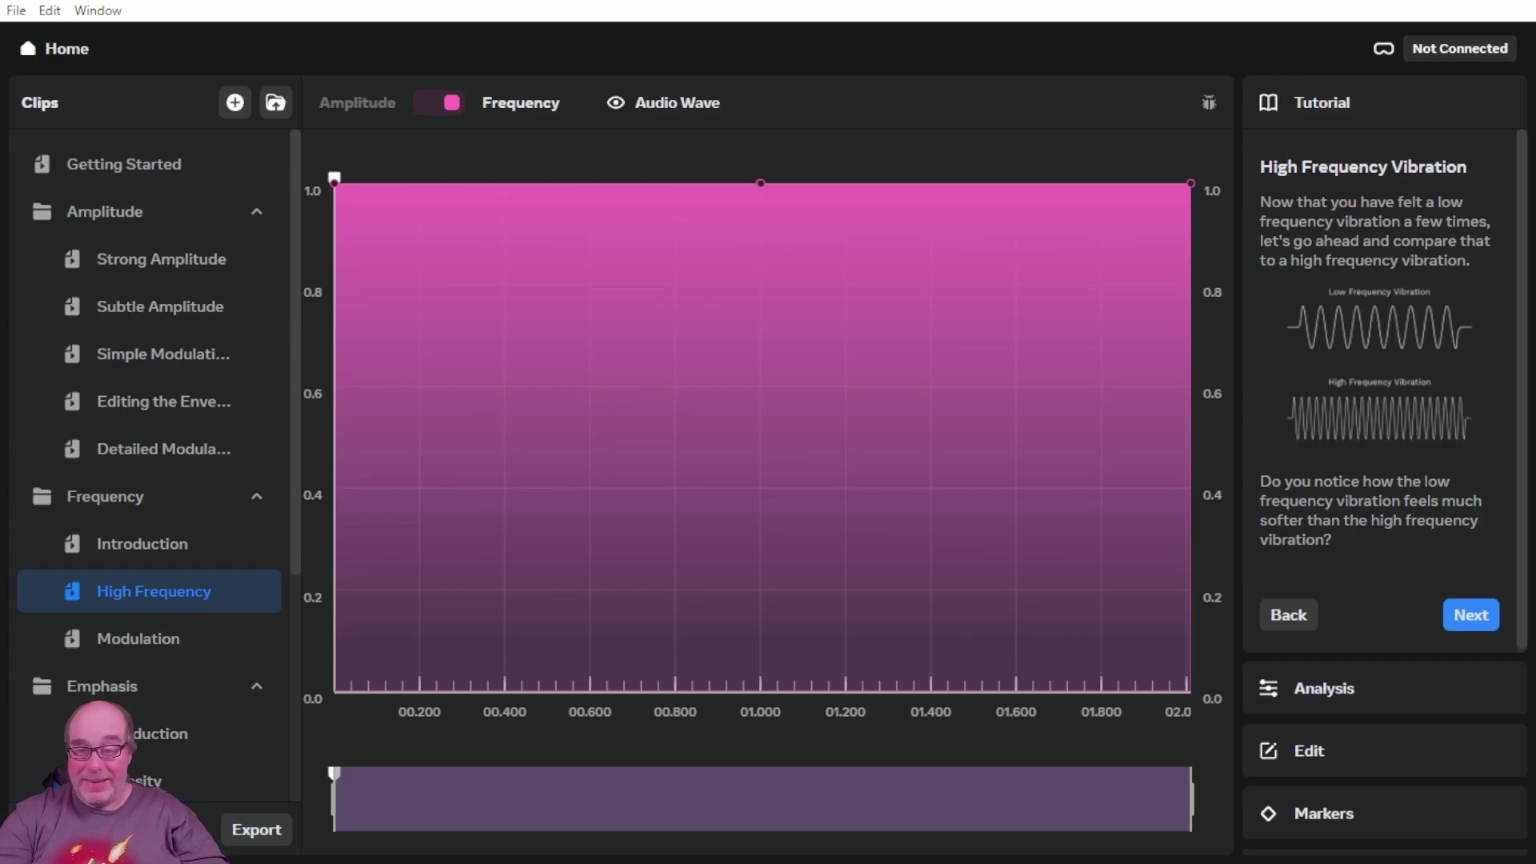
pyautogui.click(138, 639)
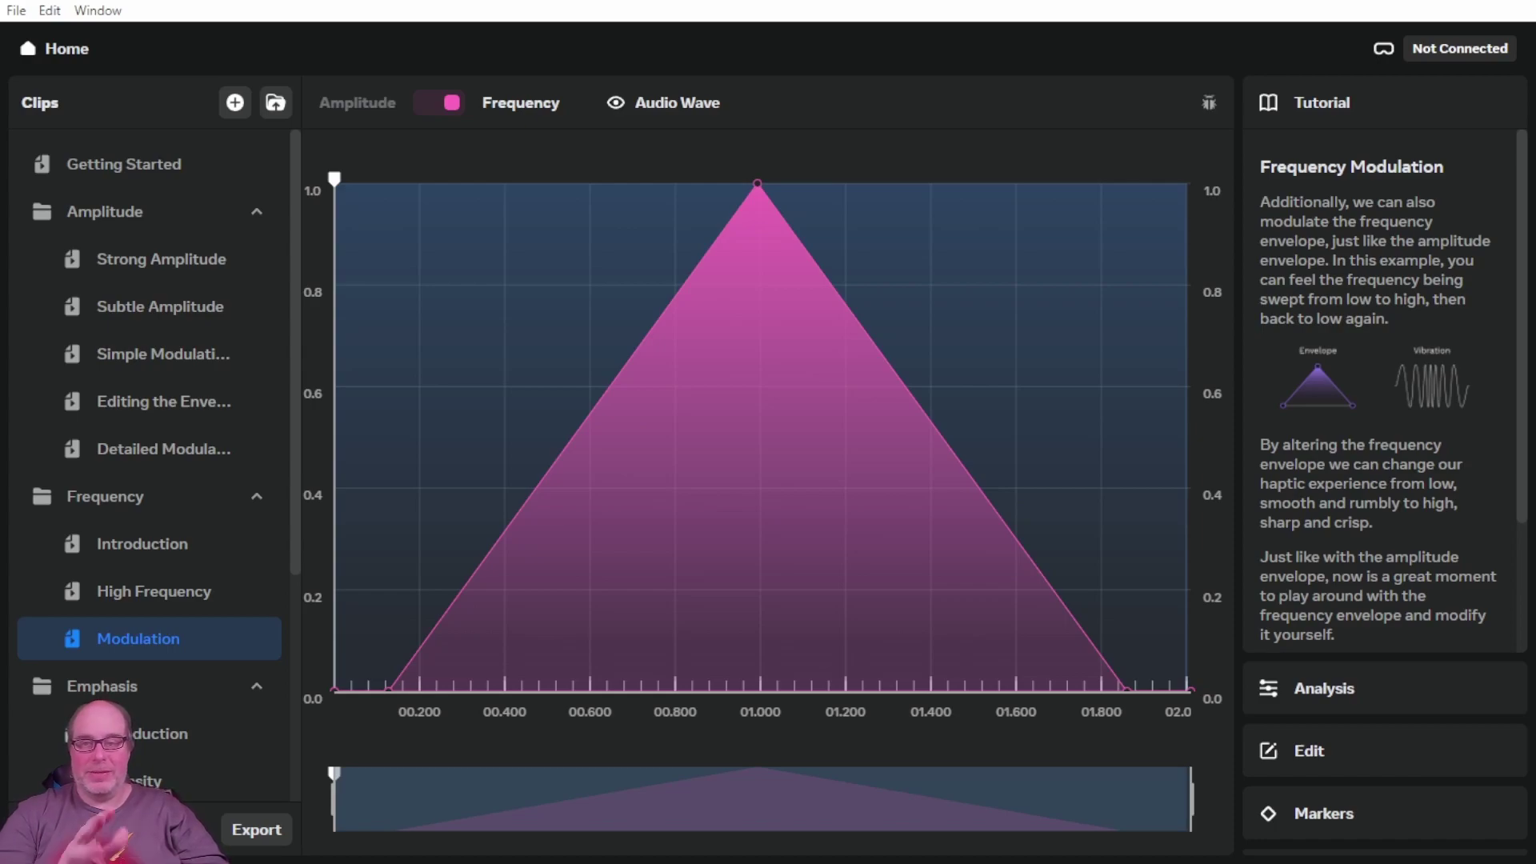
# - Finish the frequency Modulation lesson text and open the Emphasis Introduction clip
pyautogui.scroll(-3, 1393, 390)
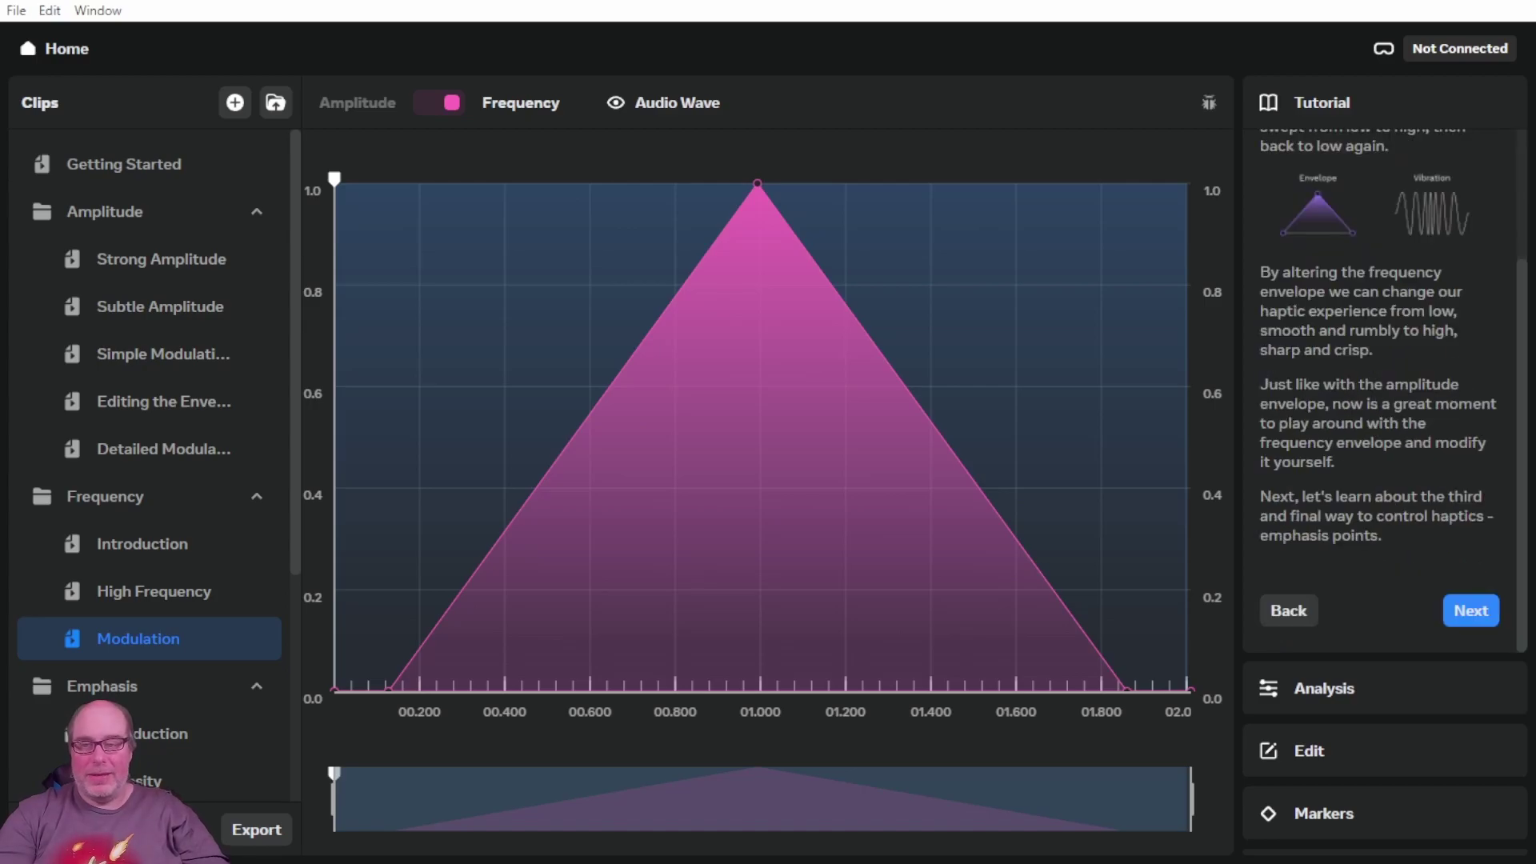
pyautogui.click(104, 734)
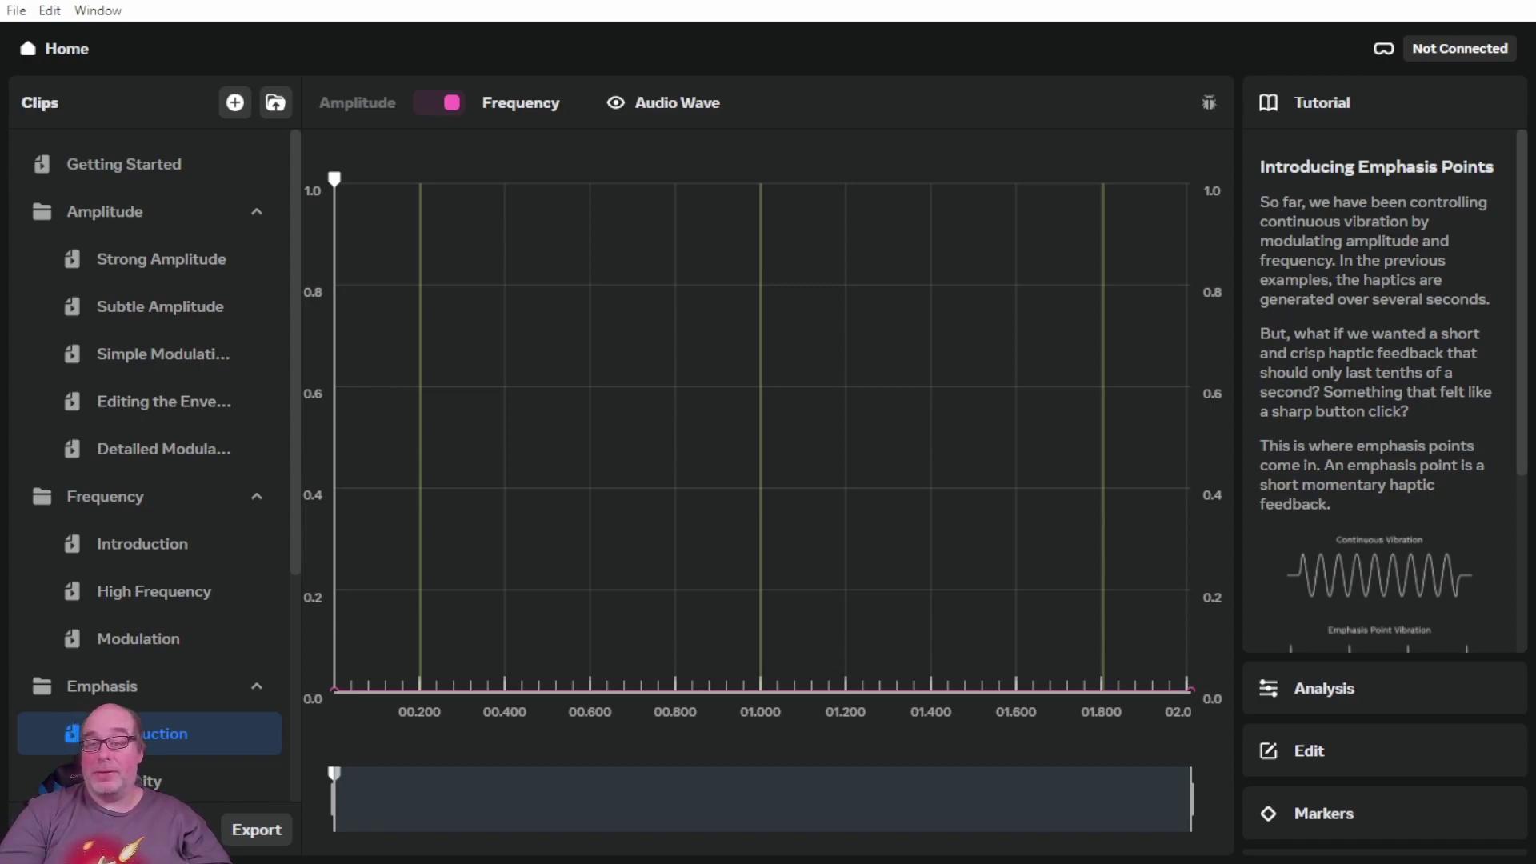
# - Read the Introducing Emphasis Points tutorial and view the amplitude envelope's points at 0.2, 1.0 and 1.8 s
pyautogui.scroll(-3, 1384, 384)
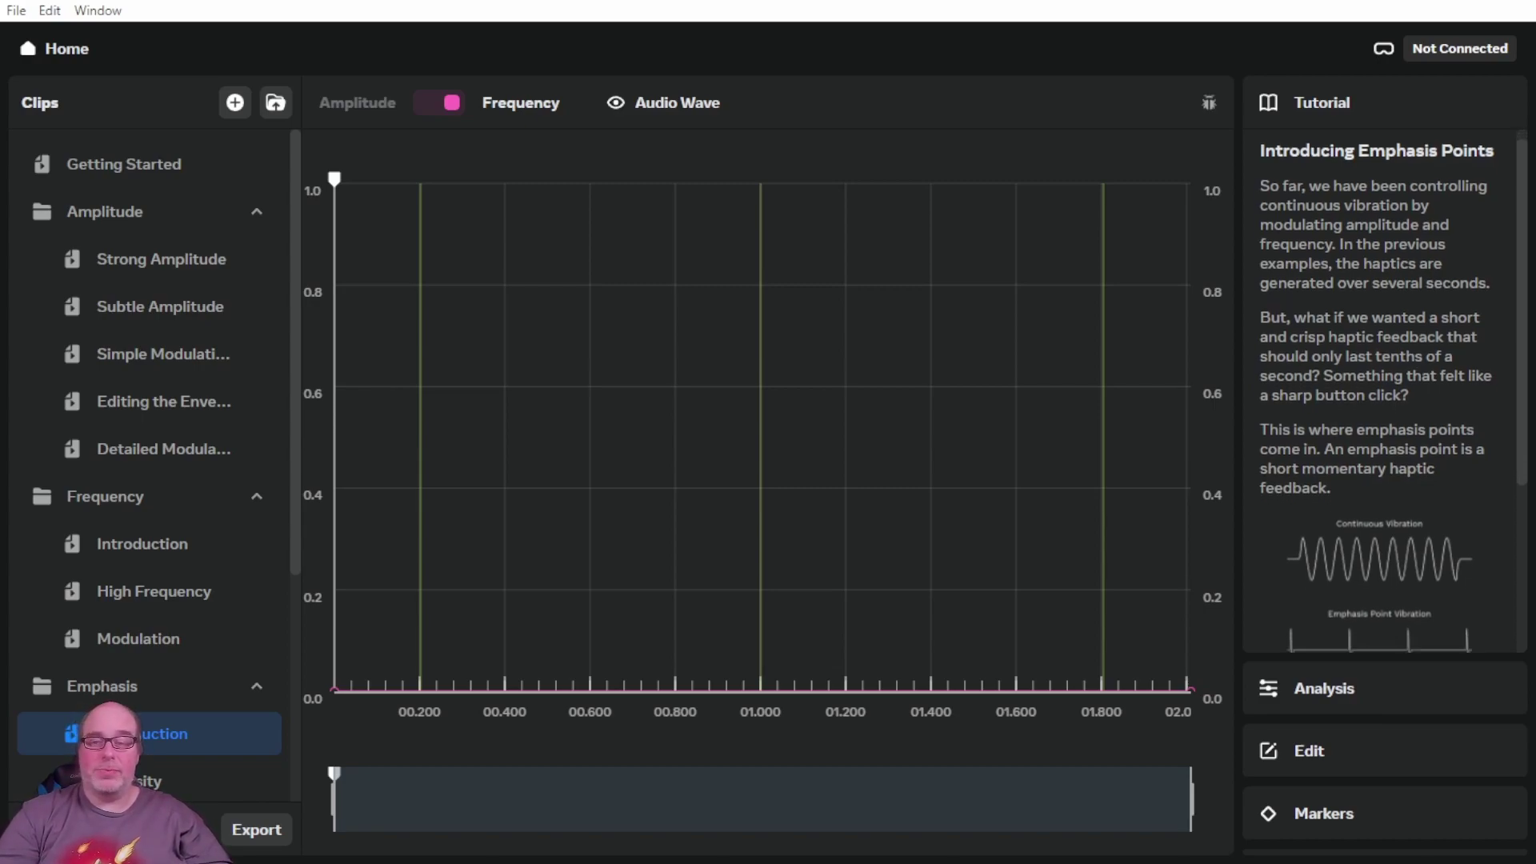
pyautogui.scroll(-3, 1385, 384)
pyautogui.scroll(-2, 1384, 384)
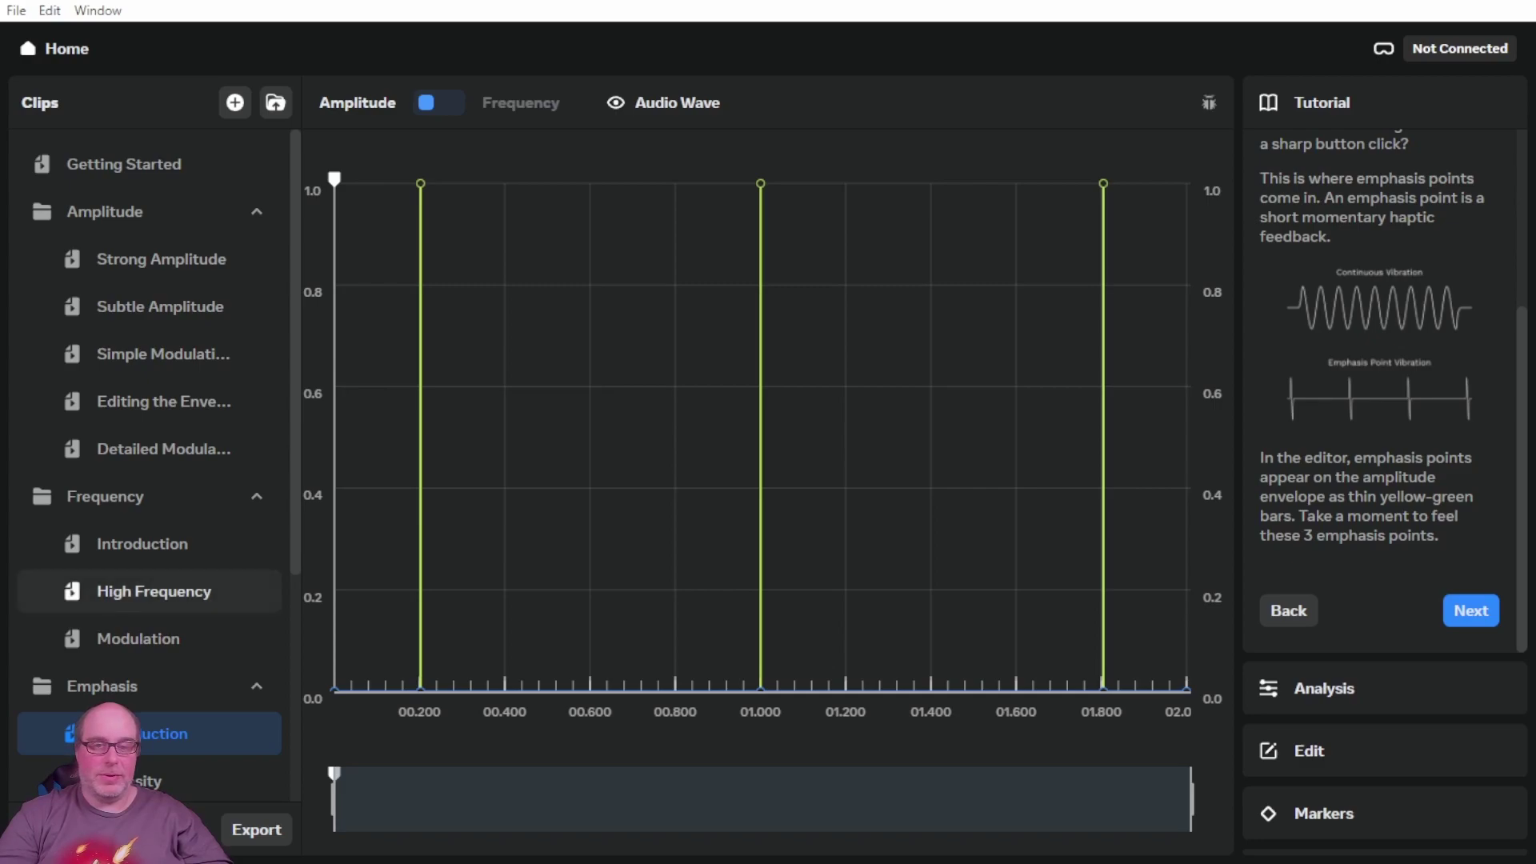
pyautogui.scroll(-4, 152, 465)
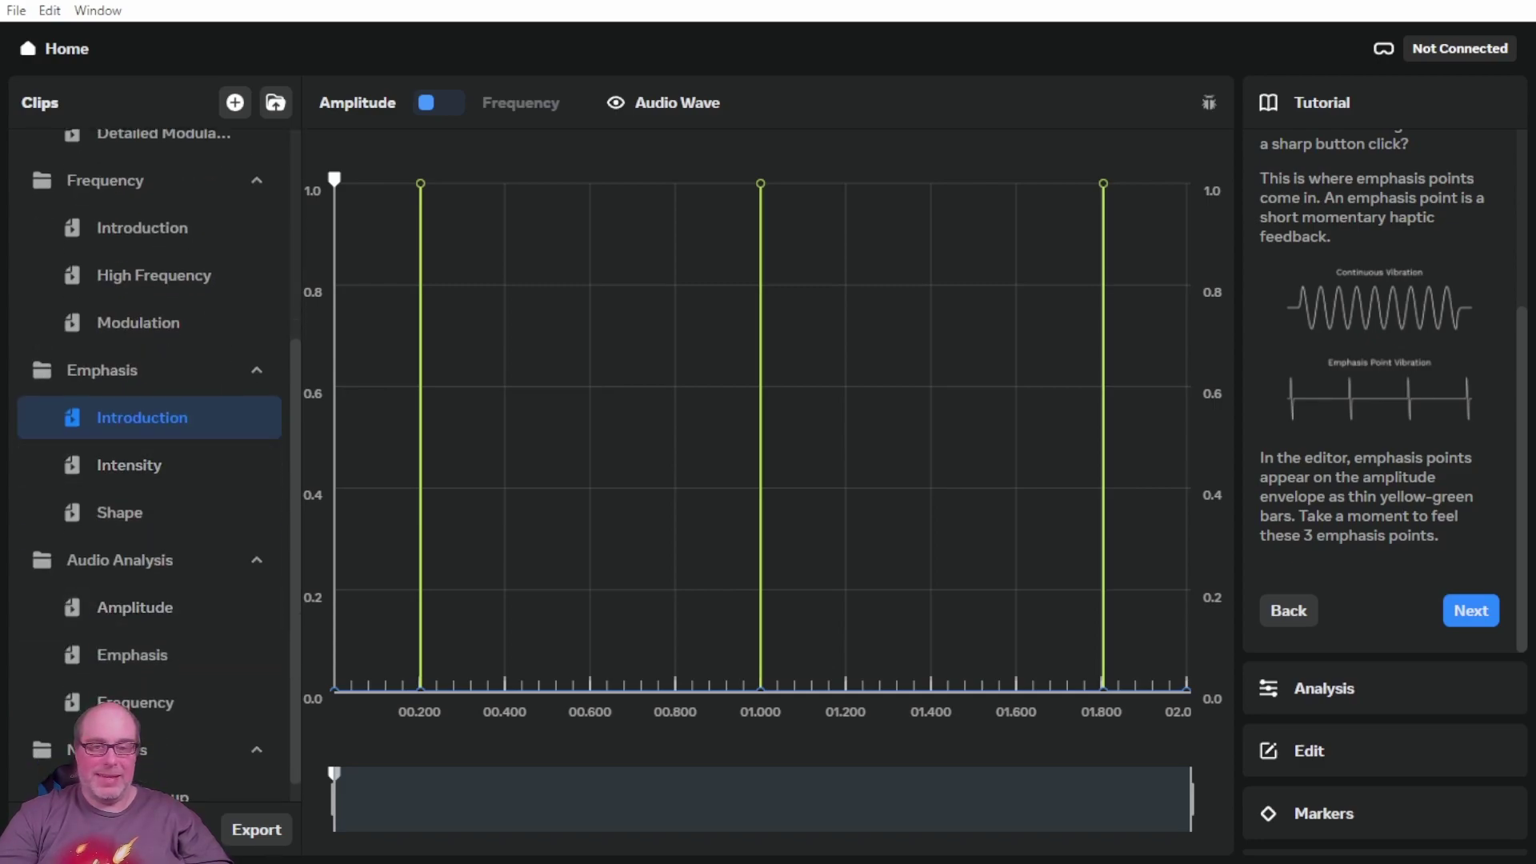
# - Open the Emphasis Intensity clip and read its lesson
pyautogui.scroll(-1, 152, 596)
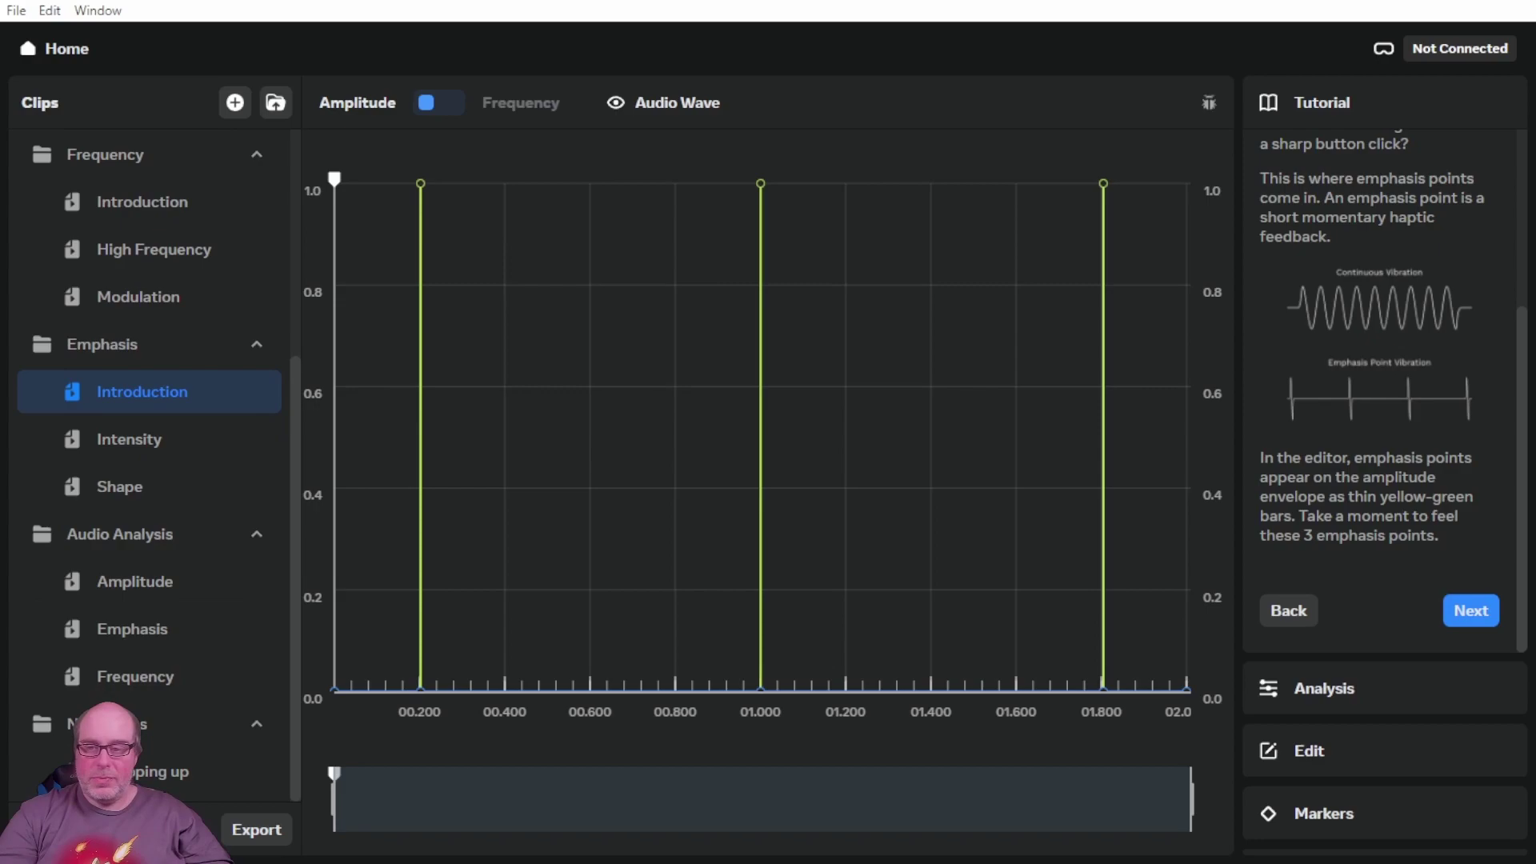
pyautogui.click(149, 439)
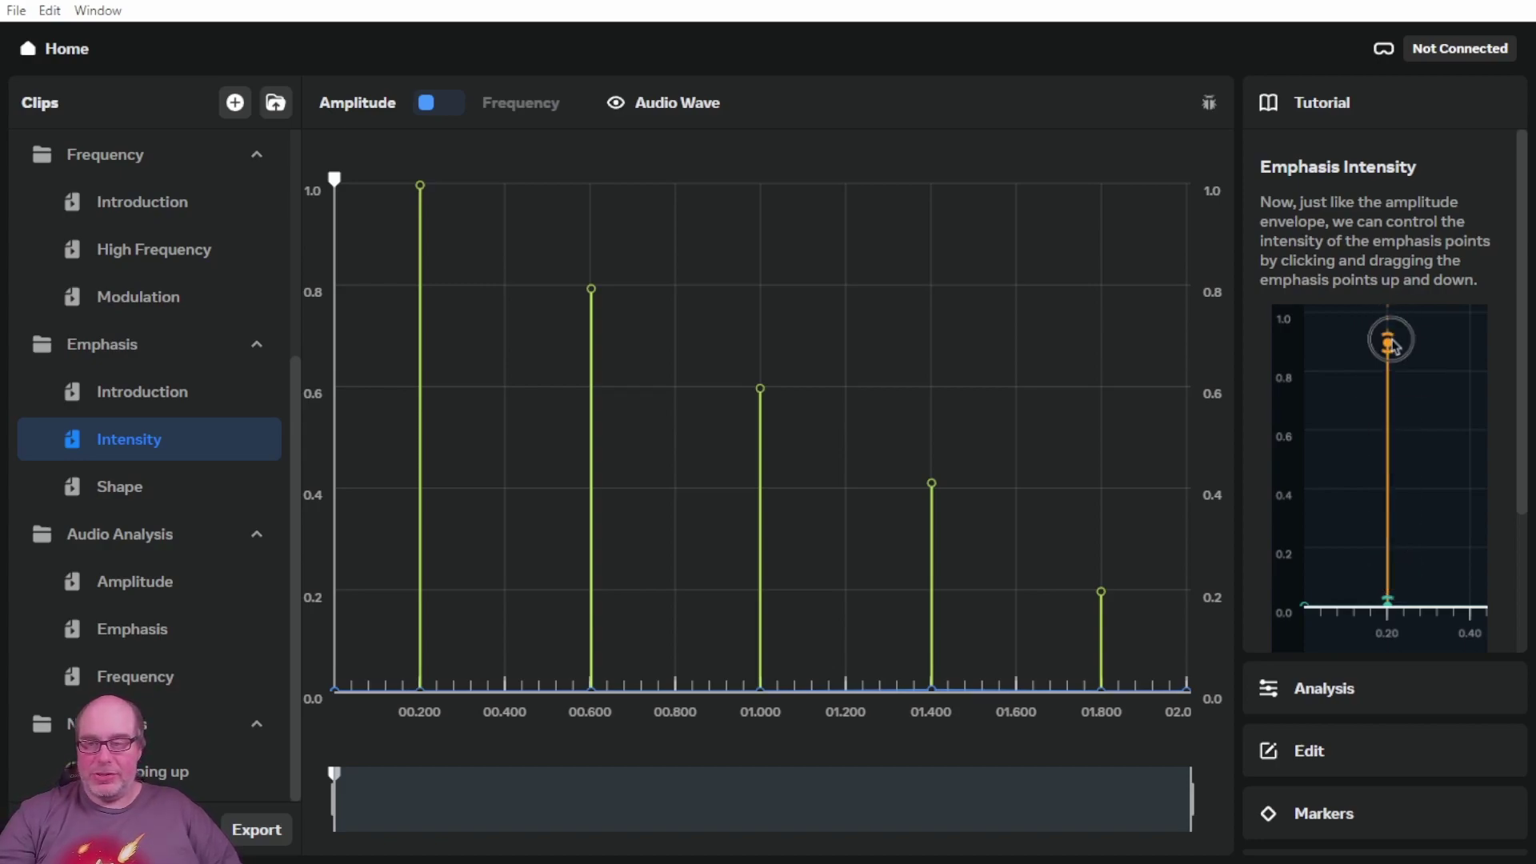
pyautogui.scroll(-3, 1384, 400)
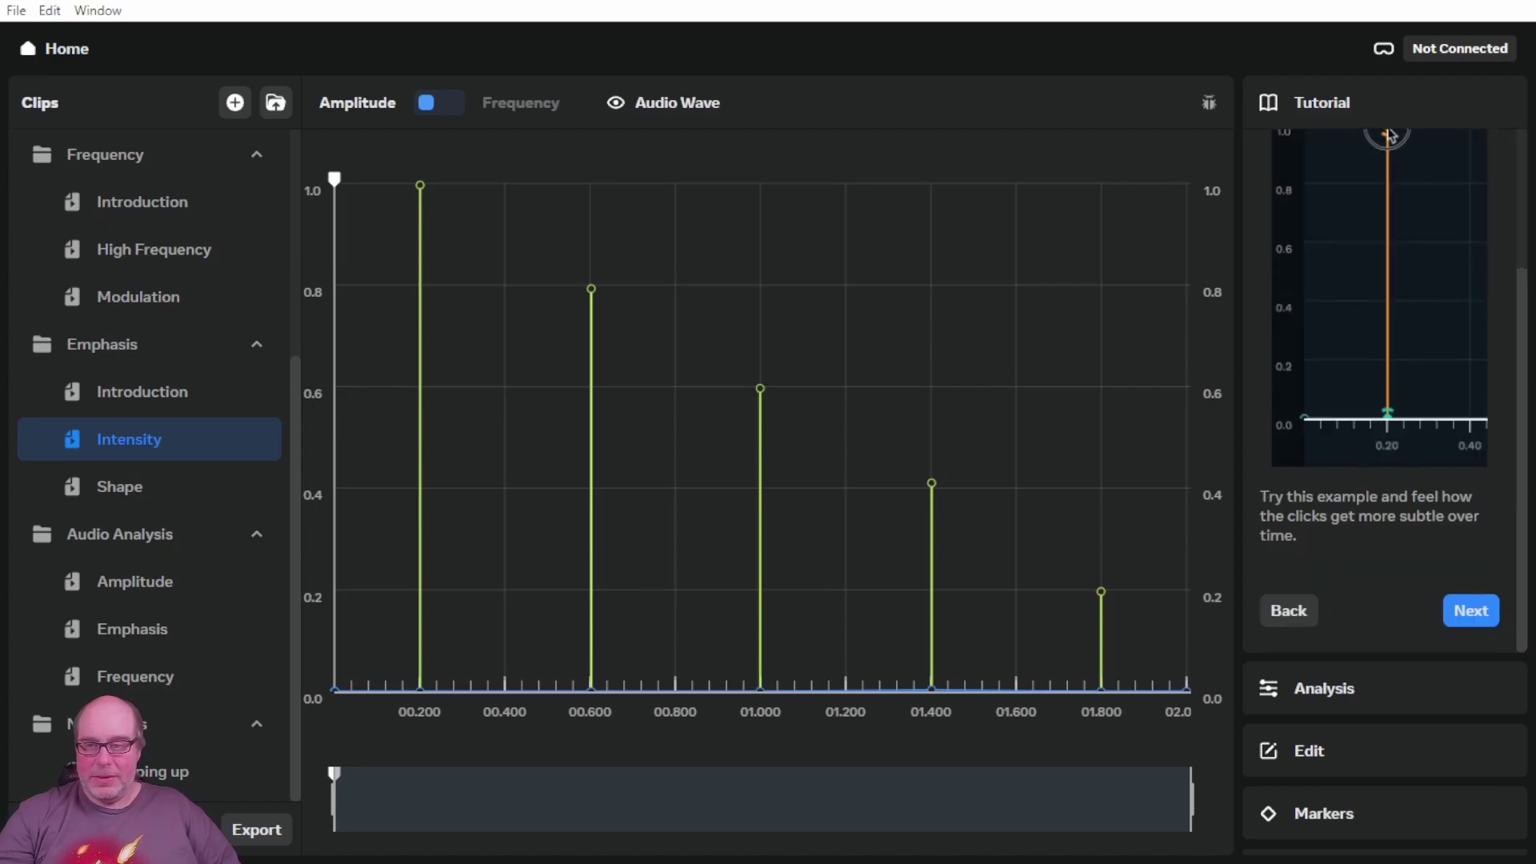
# - Advance to the Emphasis Shape lesson and read about its three equal points
pyautogui.click(1471, 611)
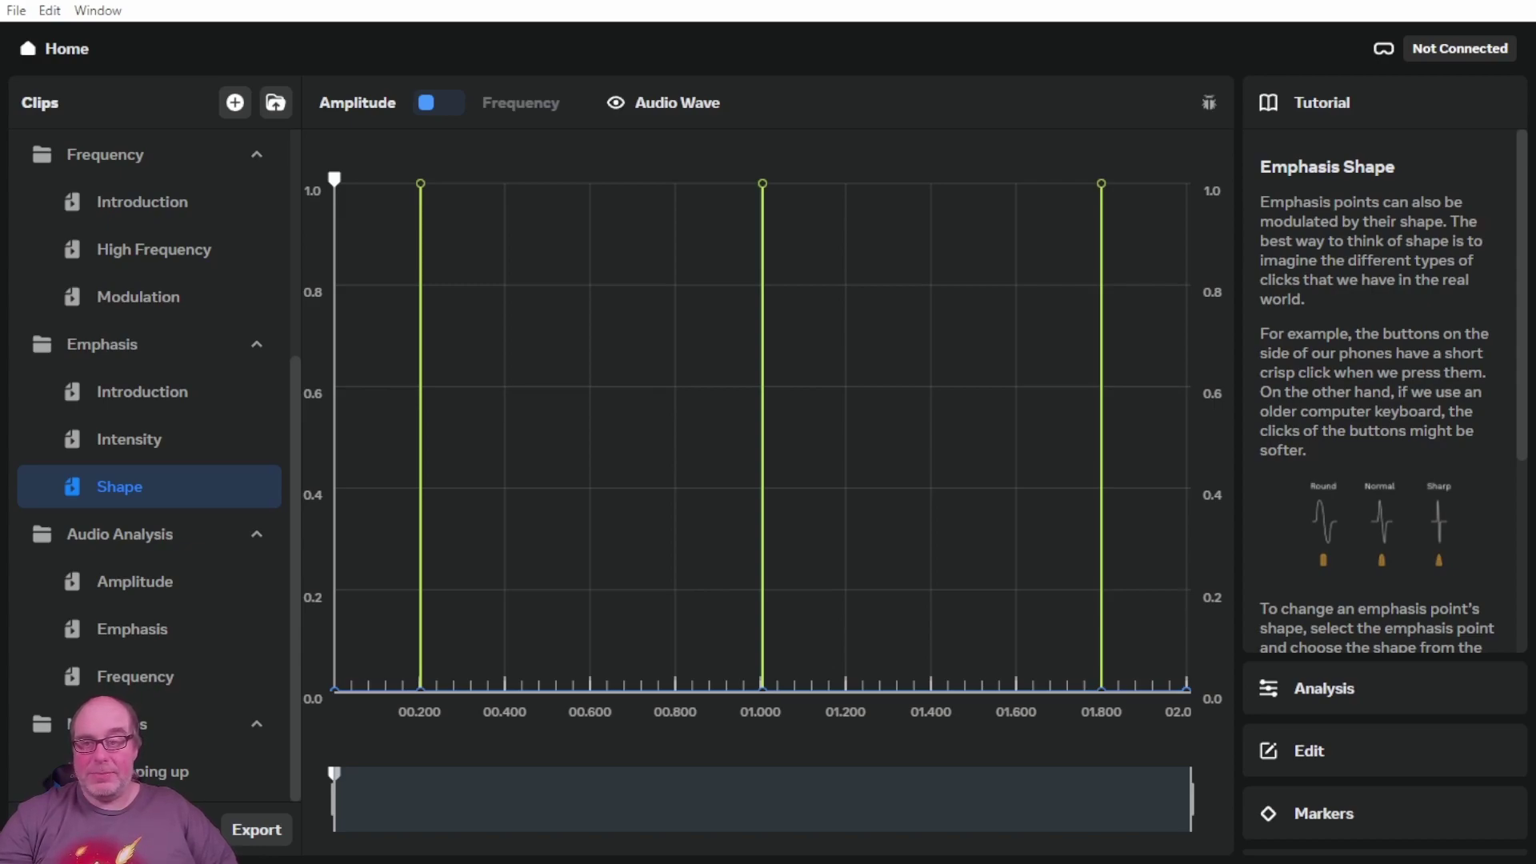
pyautogui.scroll(-1, 1384, 392)
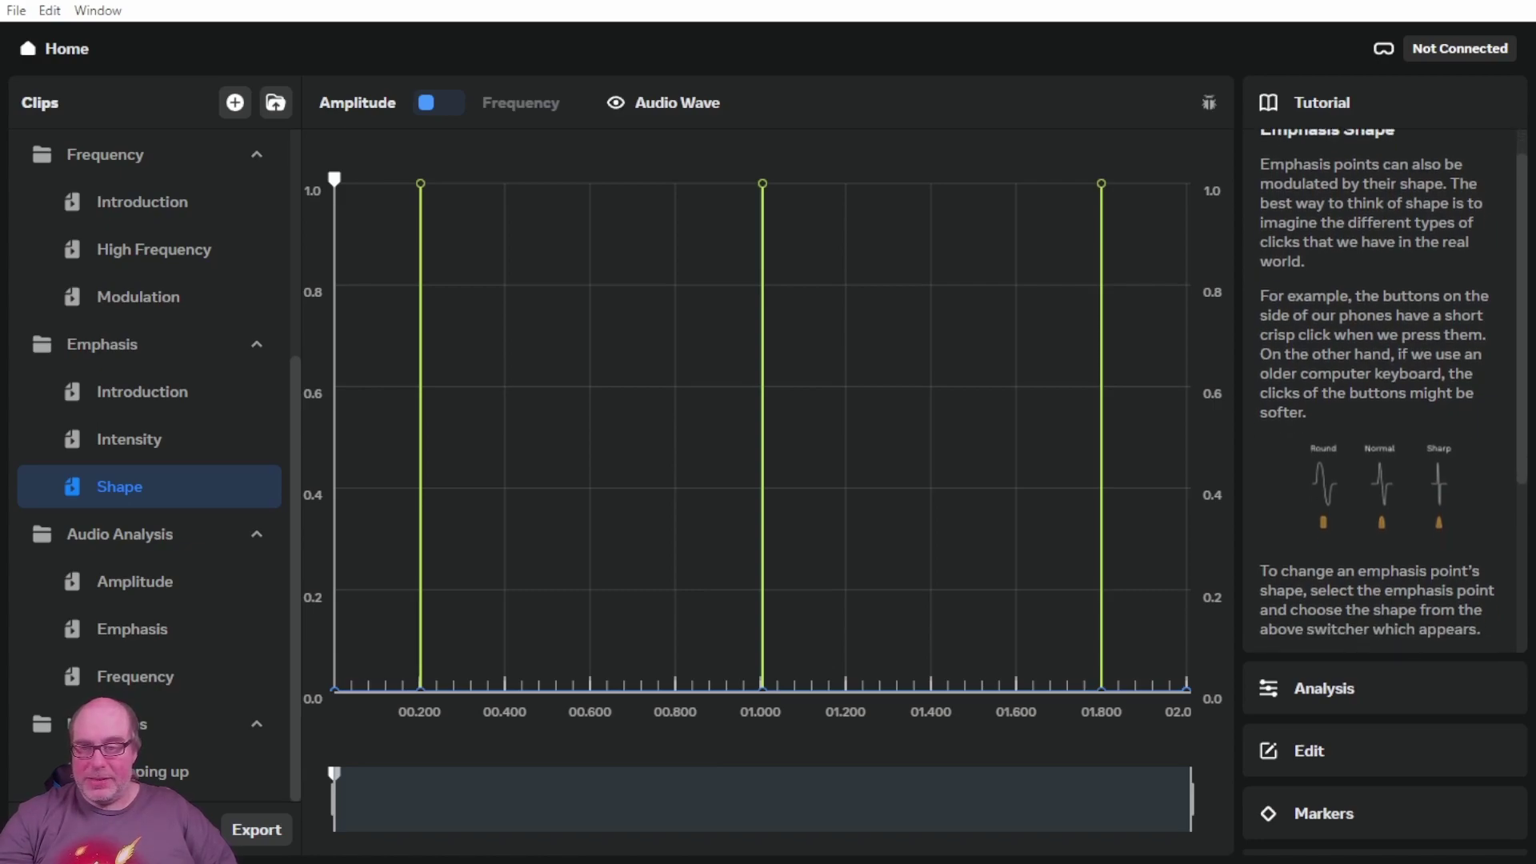
pyautogui.scroll(-5, 1384, 392)
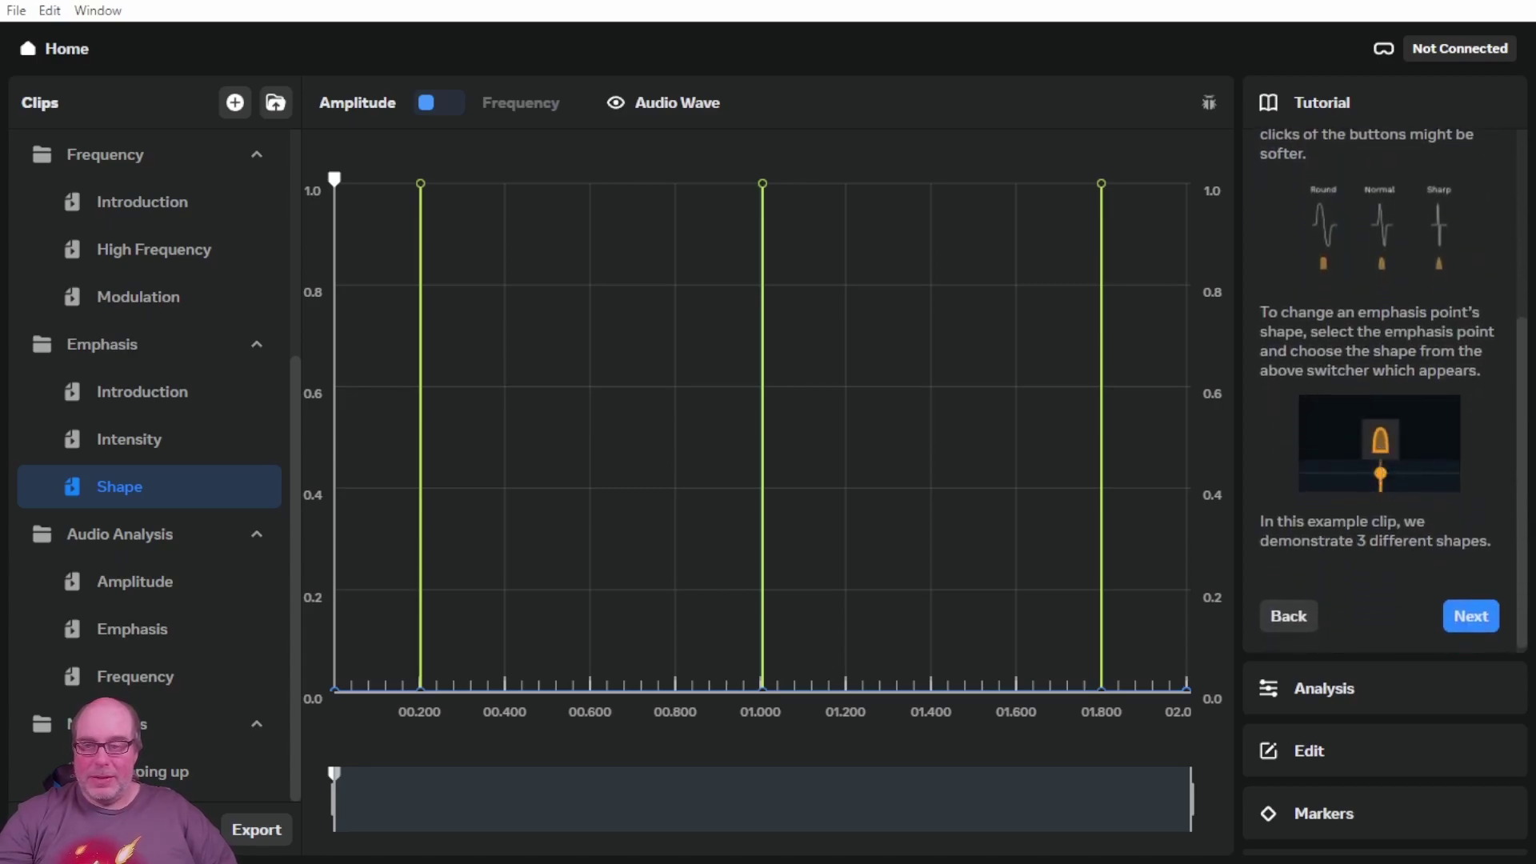
pyautogui.scroll(-1, 1379, 451)
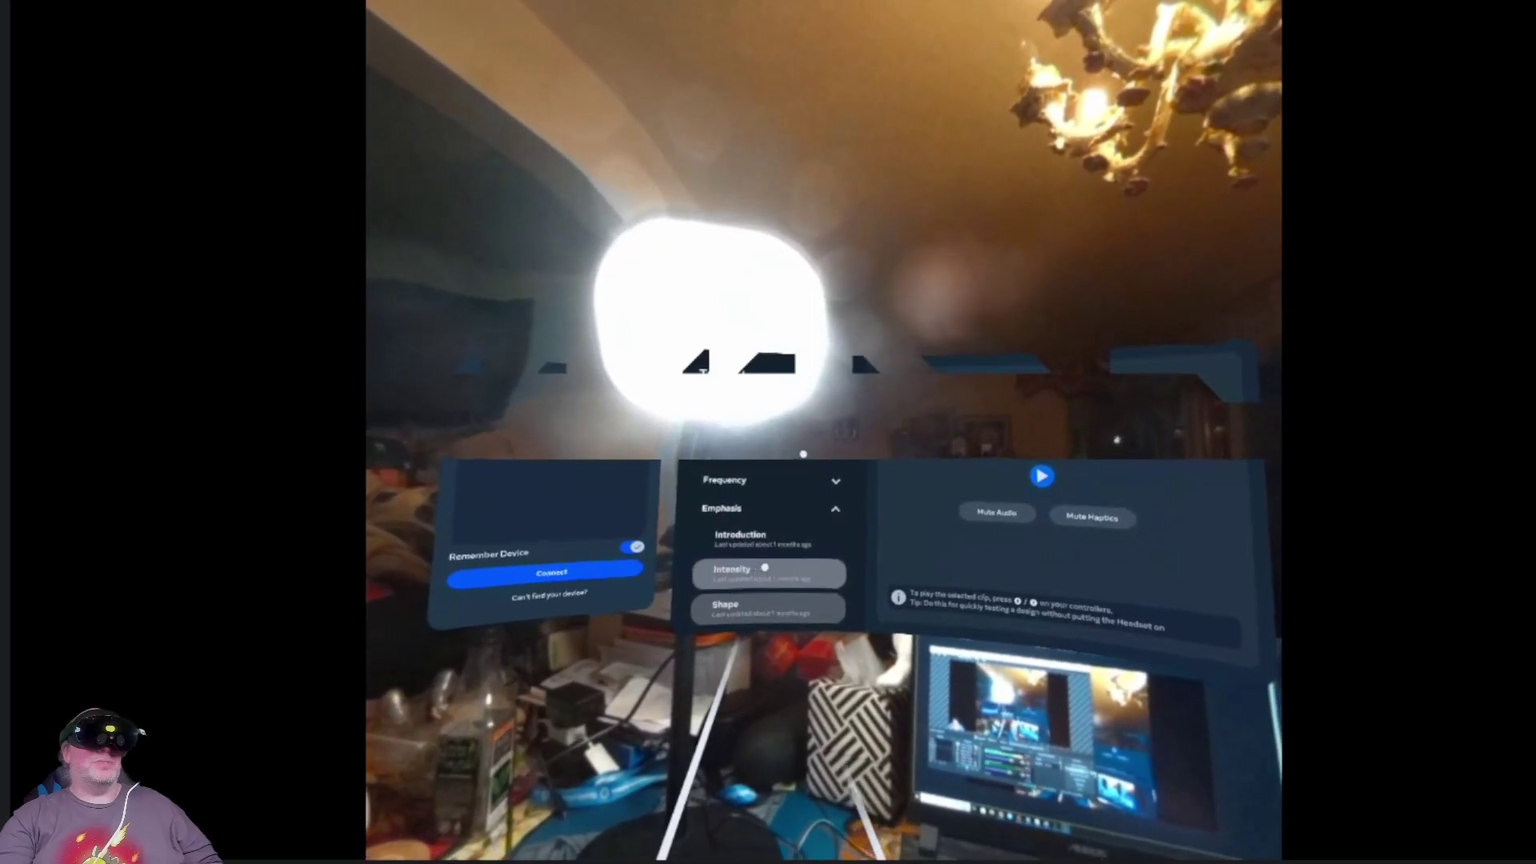
# - In the headset list, collapse Emphasis and select the Audio Analysis Emphasis clip
pyautogui.click(822, 513)
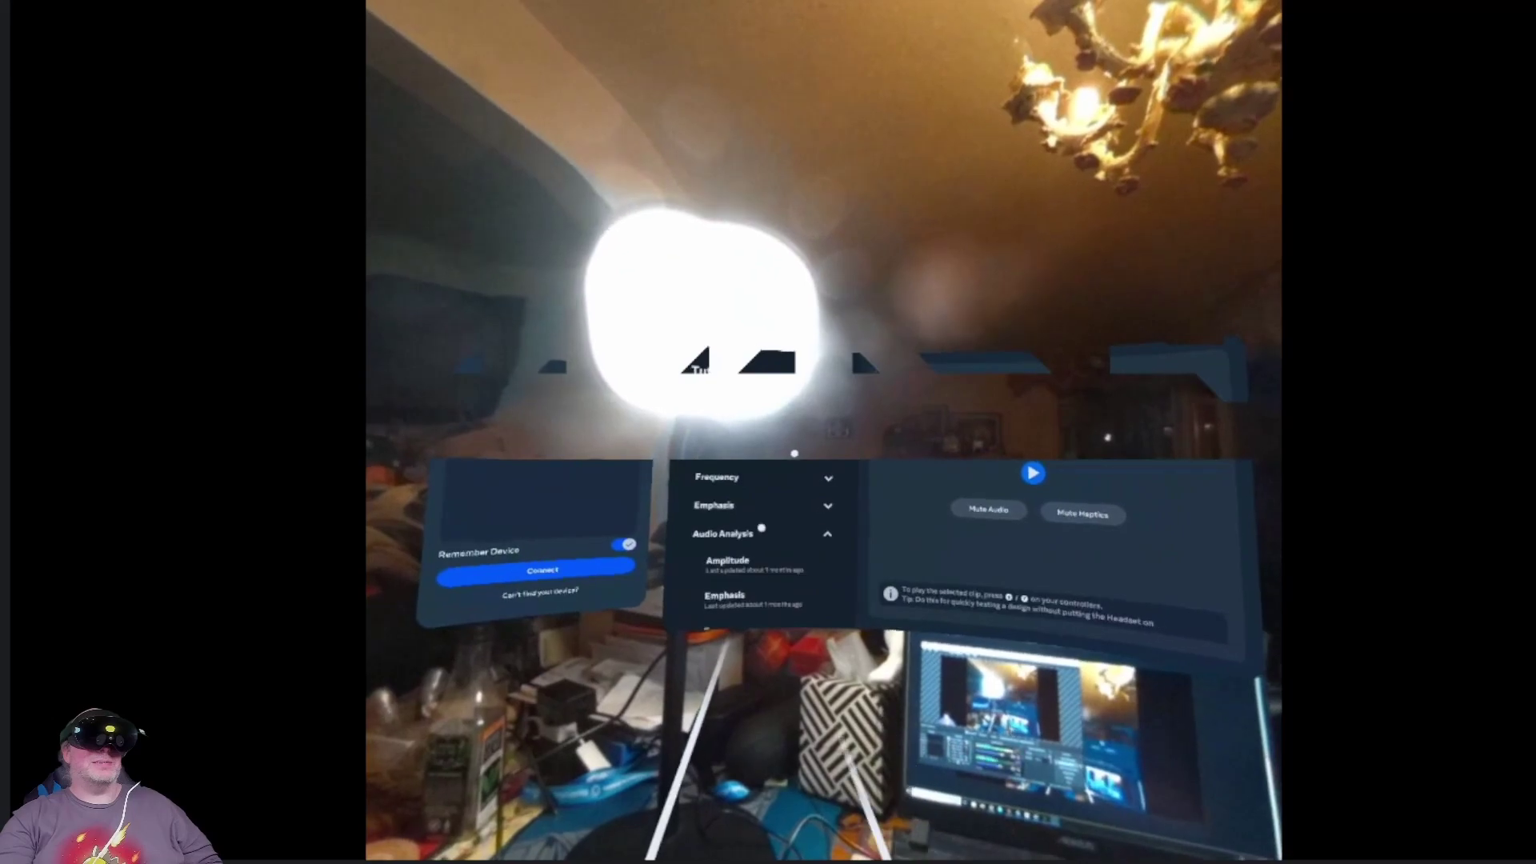
pyautogui.click(764, 565)
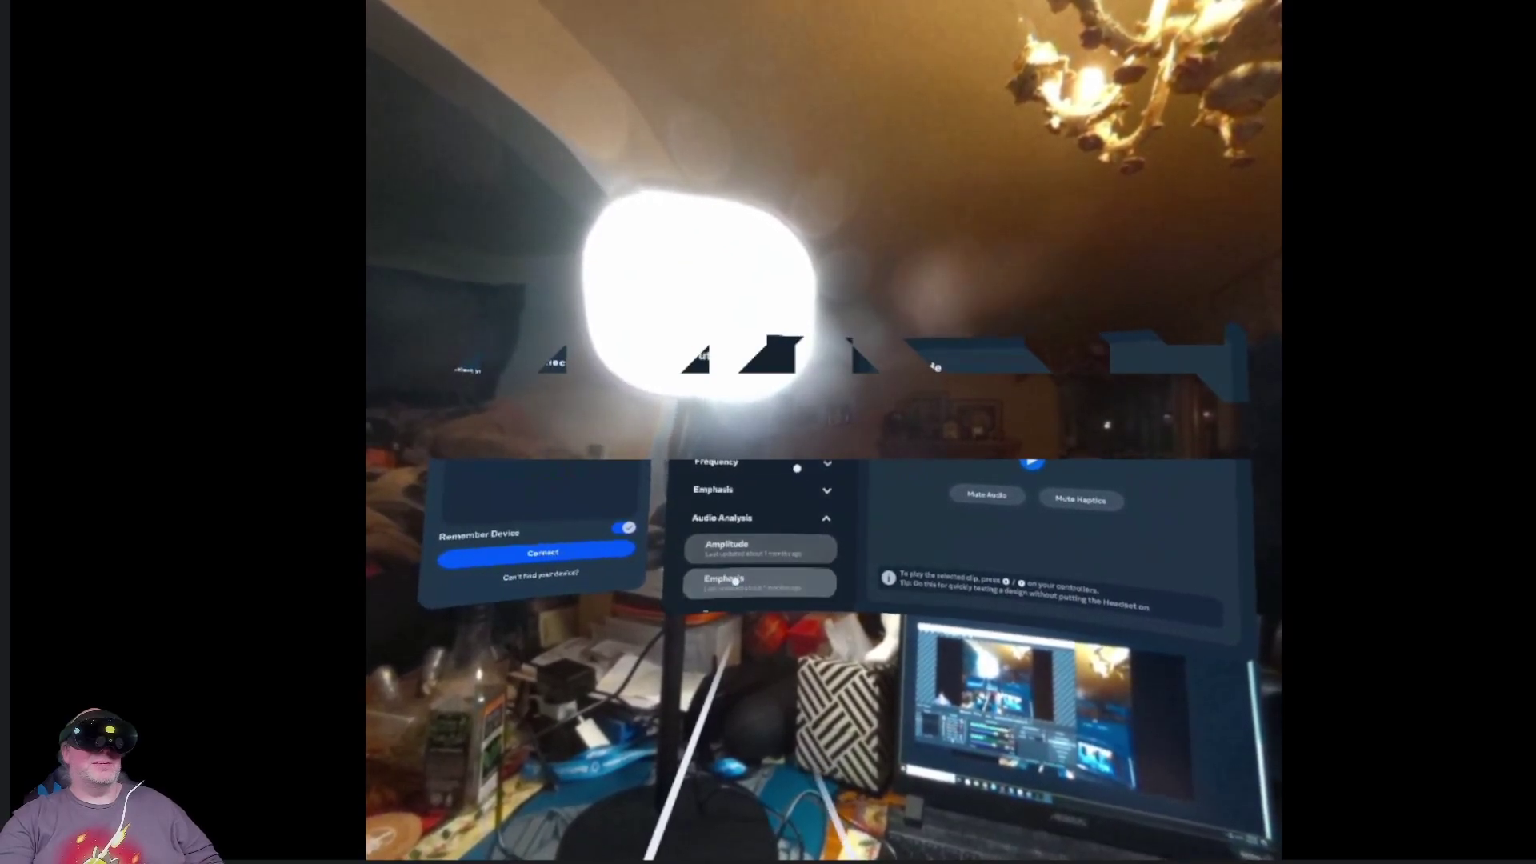
pyautogui.click(734, 582)
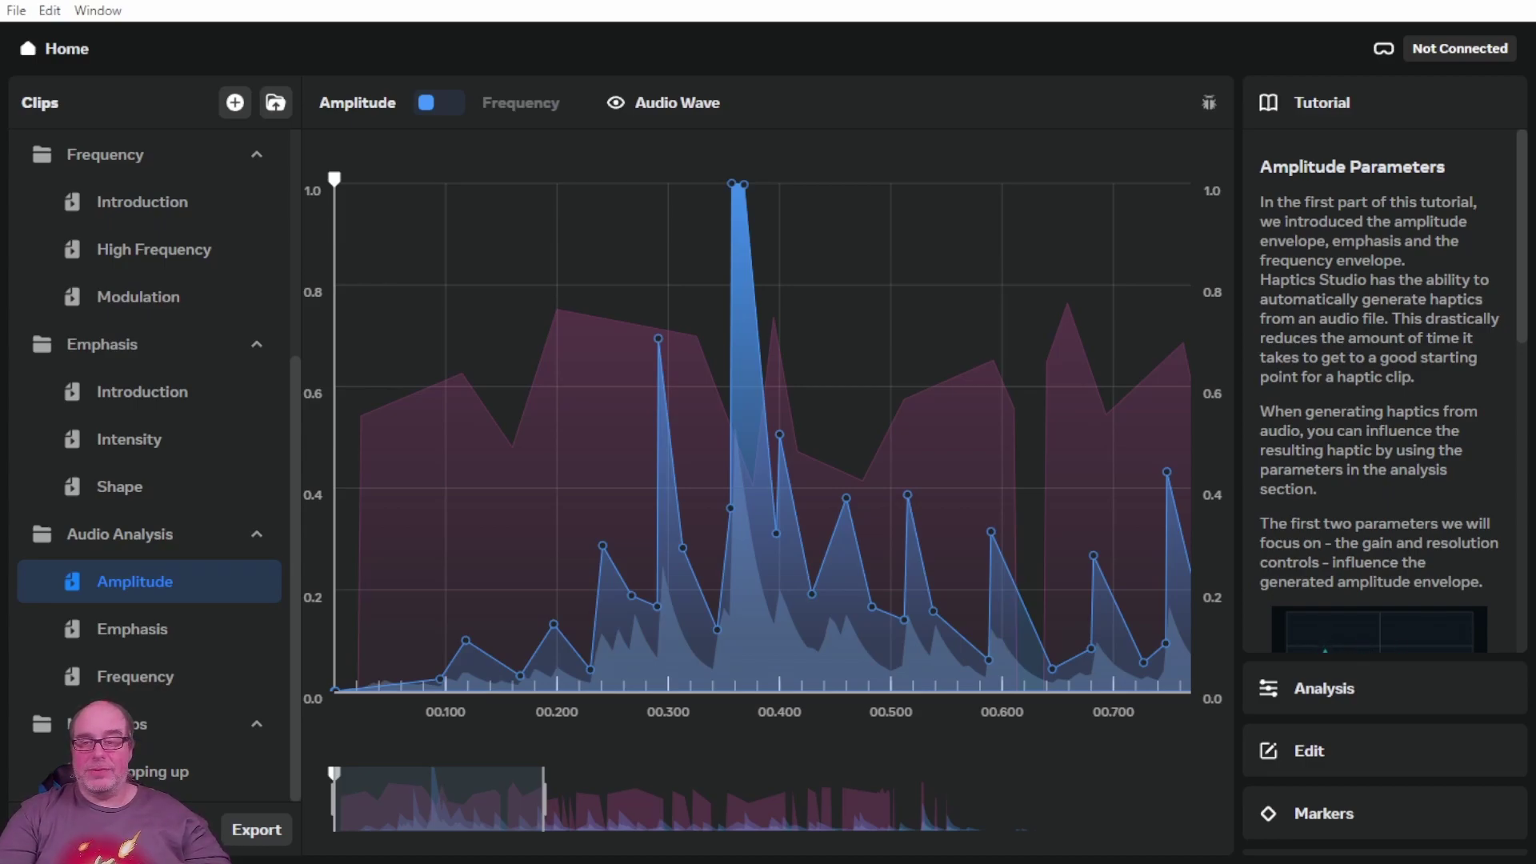
# - Read the Amplitude Parameters lesson's gain and resolution text on the Audio Analysis Amplitude clip
pyautogui.scroll(-2, 1380, 392)
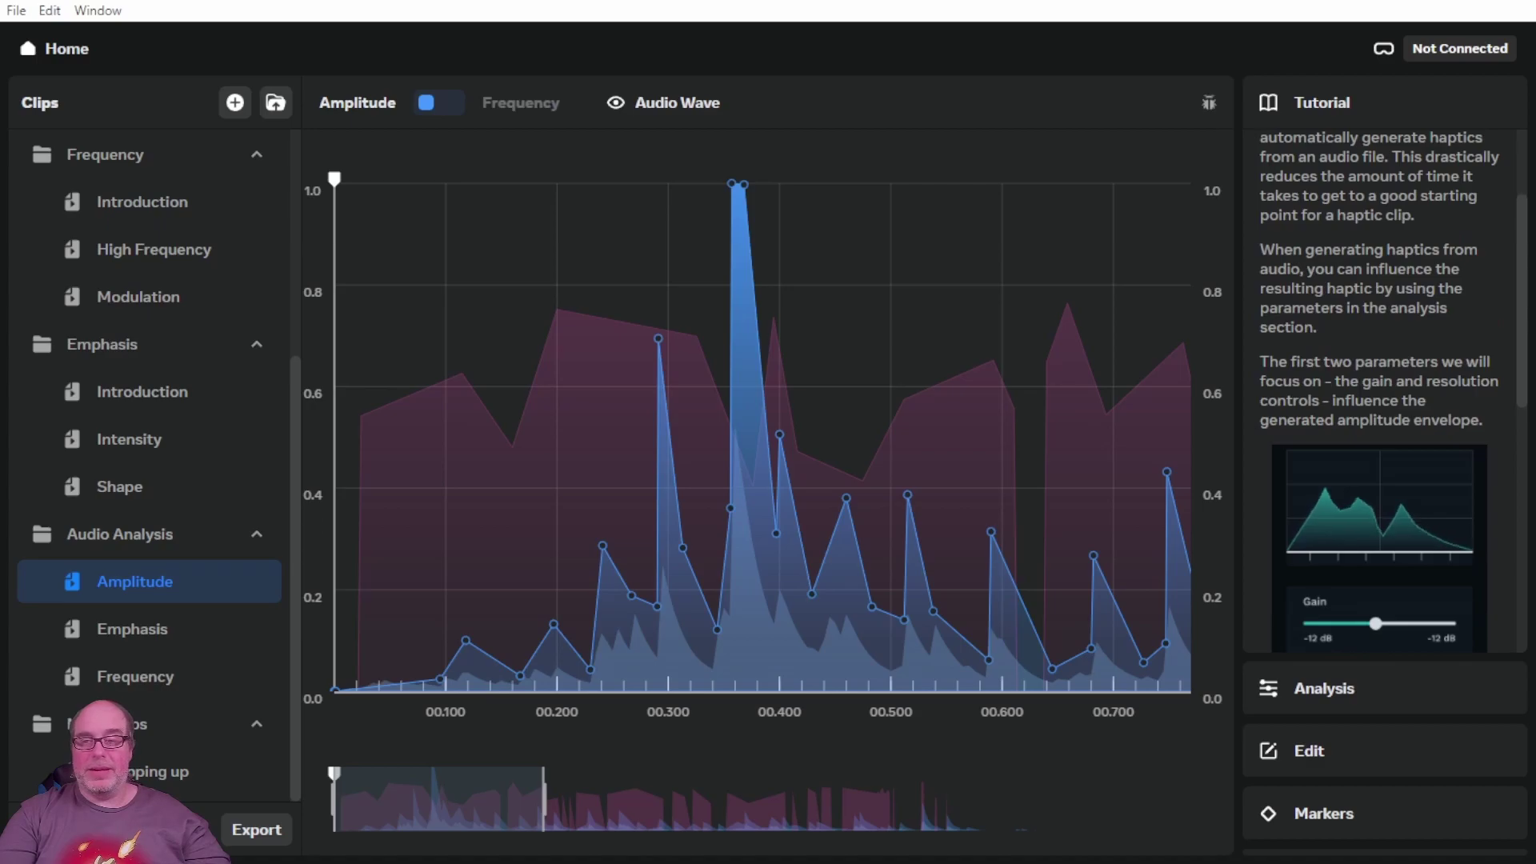
pyautogui.scroll(-5, 1380, 392)
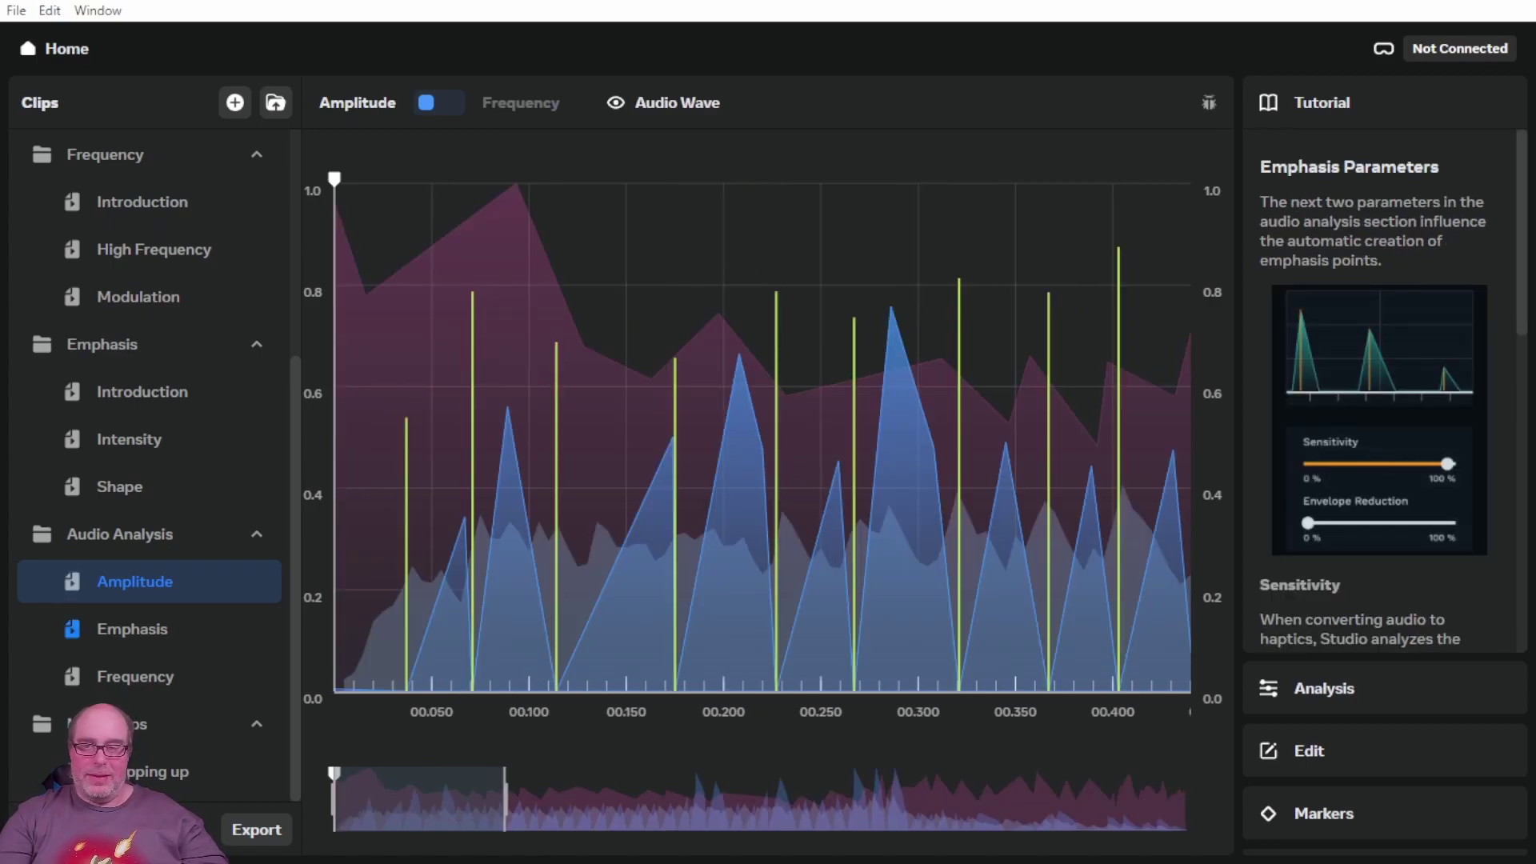
# - Open the Audio Analysis Emphasis clip and read its Emphasis Parameters lesson
pyautogui.click(132, 629)
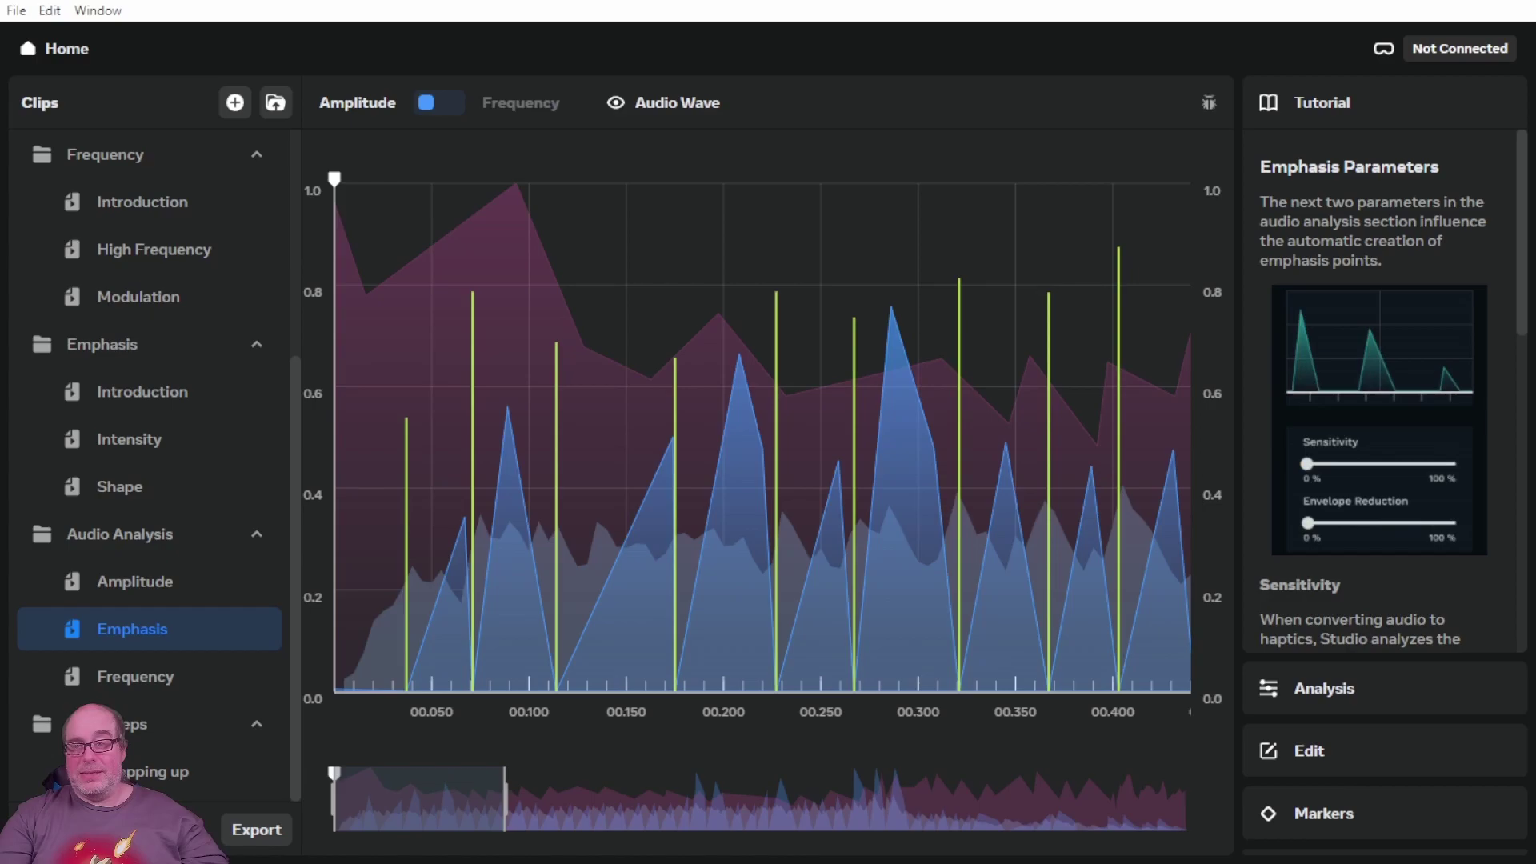
pyautogui.scroll(-3, 1381, 385)
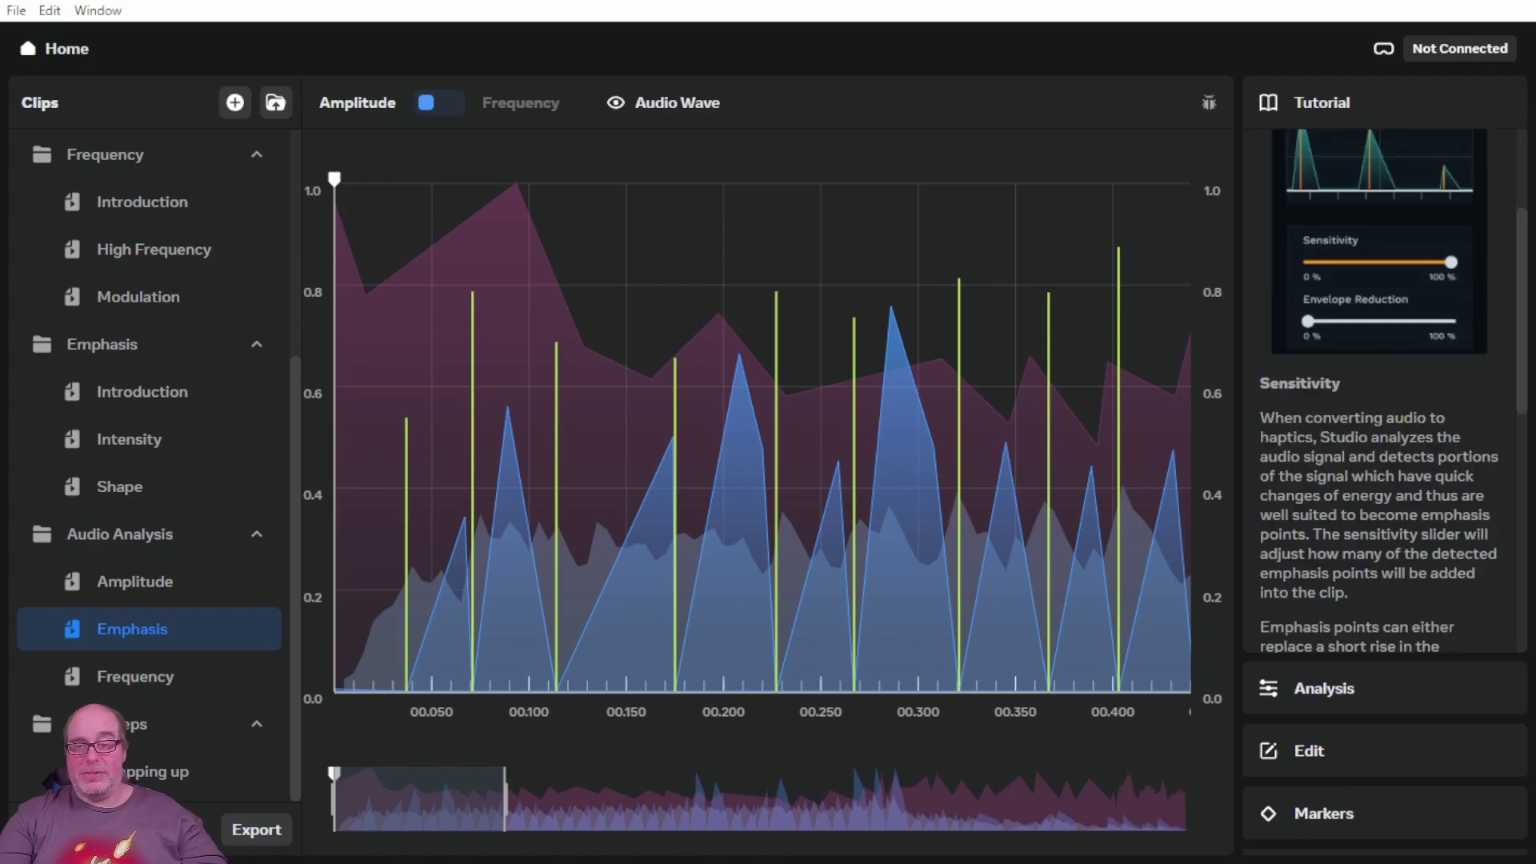
pyautogui.scroll(-5, 1380, 384)
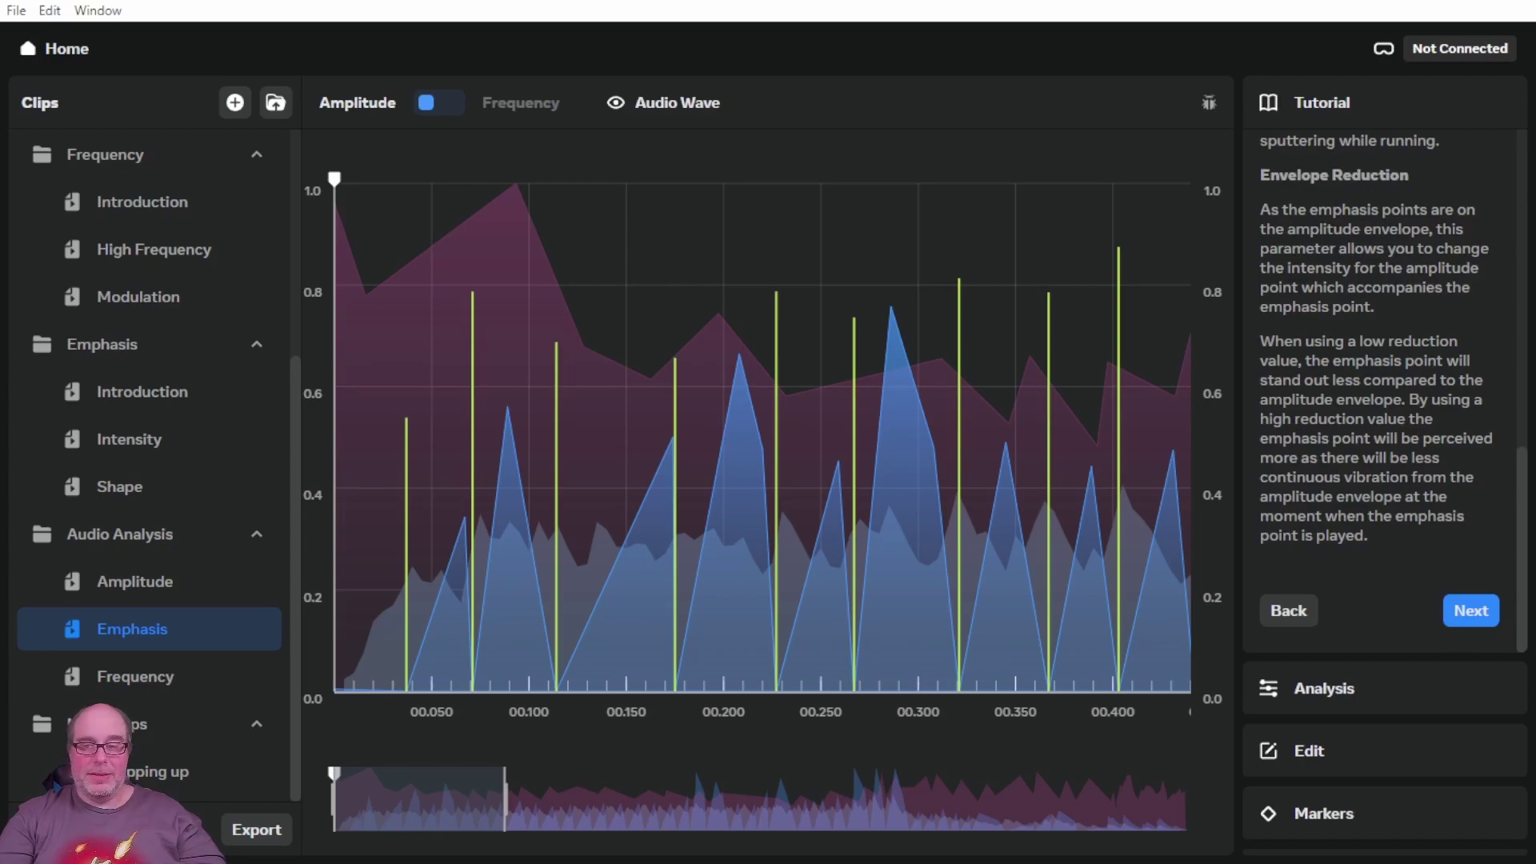
# - Open the Audio Analysis Frequency clip, read its lesson, and advance to Wrapping Up
pyautogui.click(135, 676)
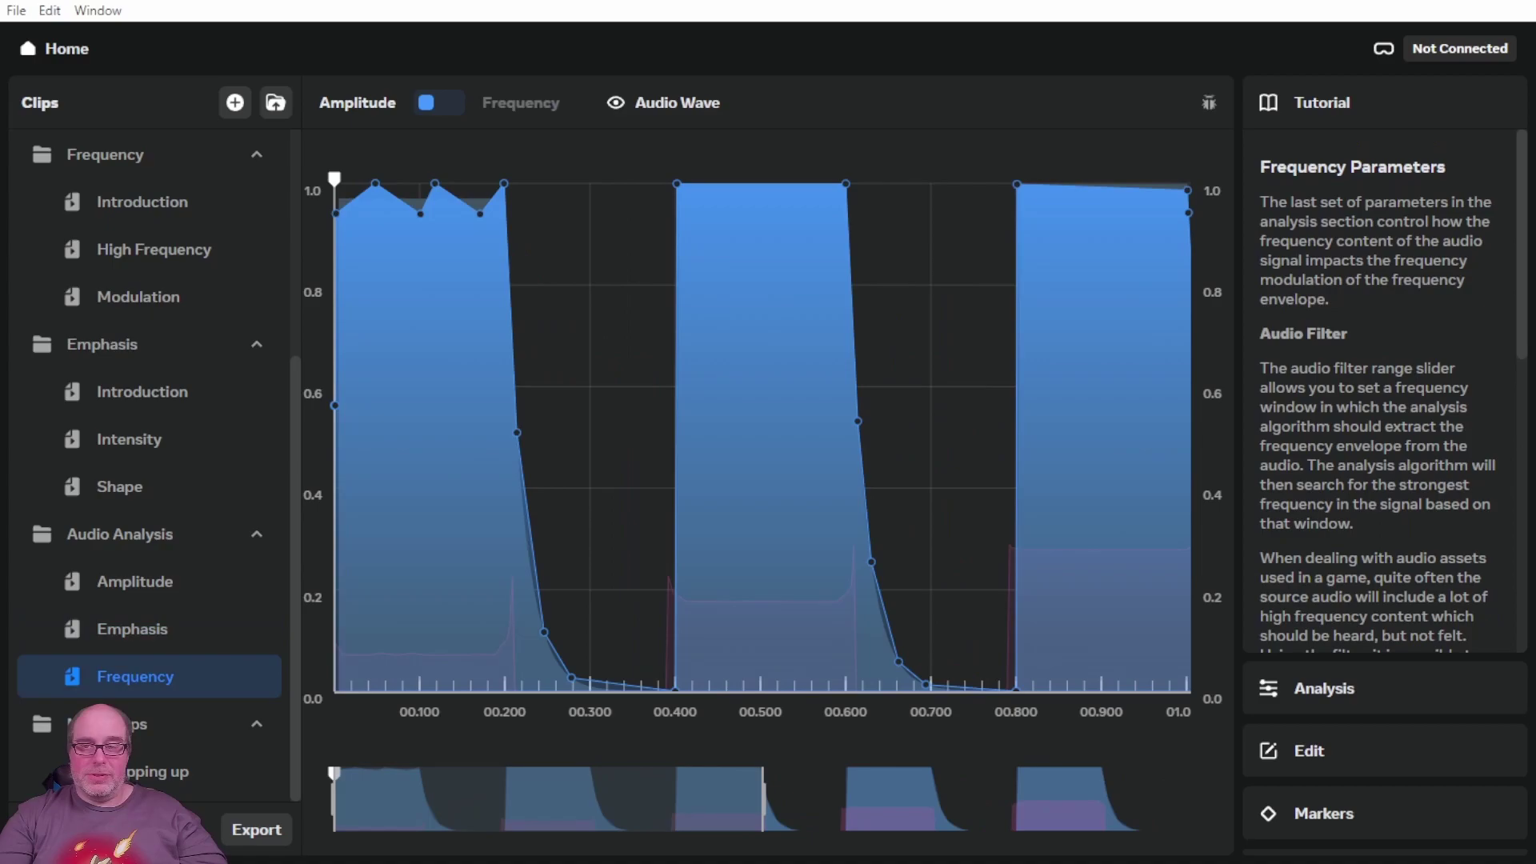
pyautogui.scroll(-5, 1377, 391)
pyautogui.scroll(-7, 1377, 390)
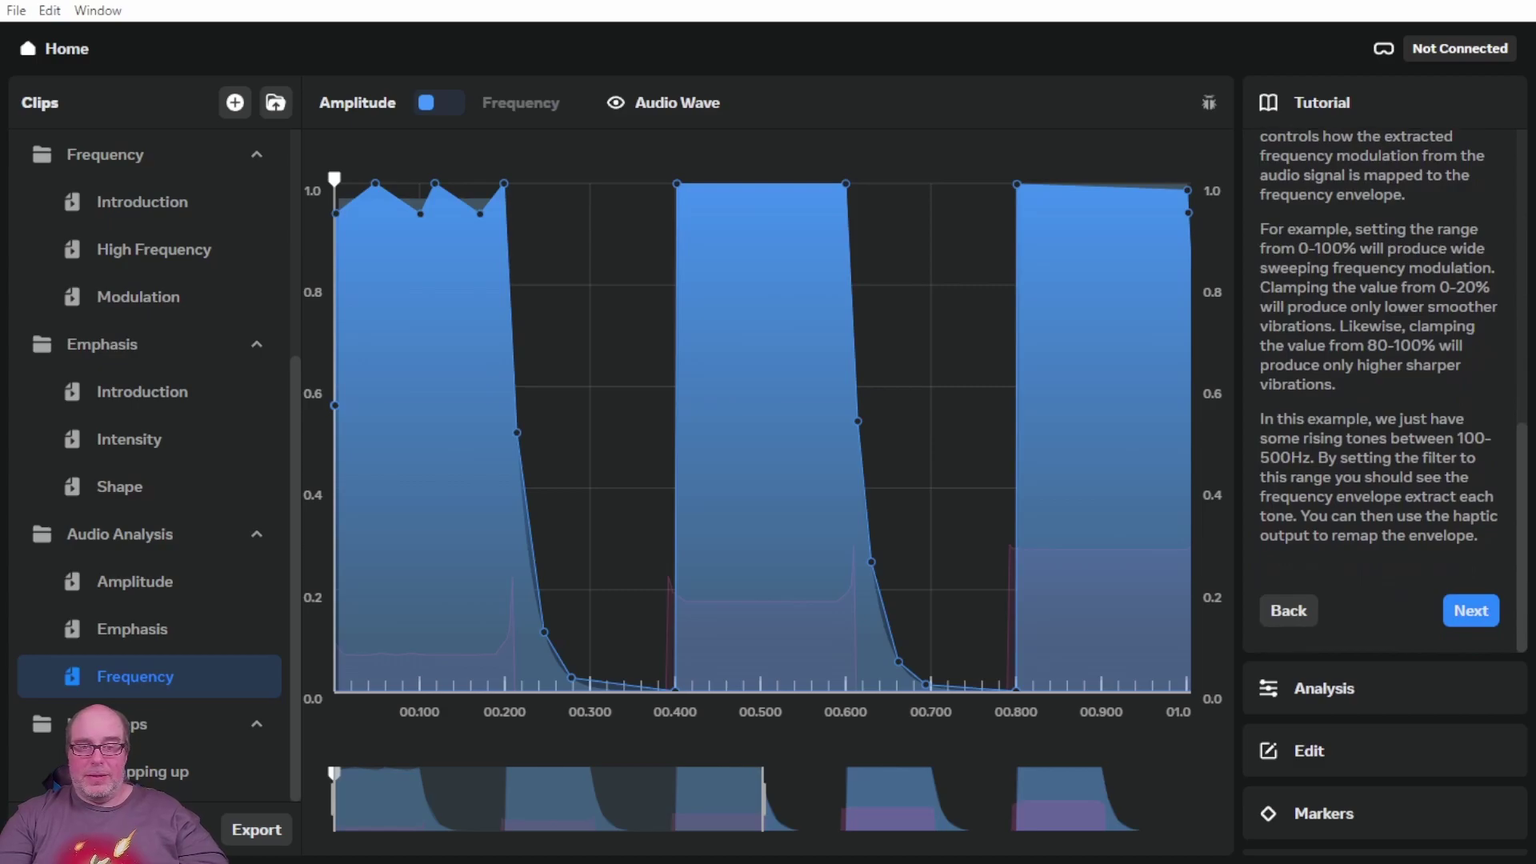
pyautogui.click(160, 771)
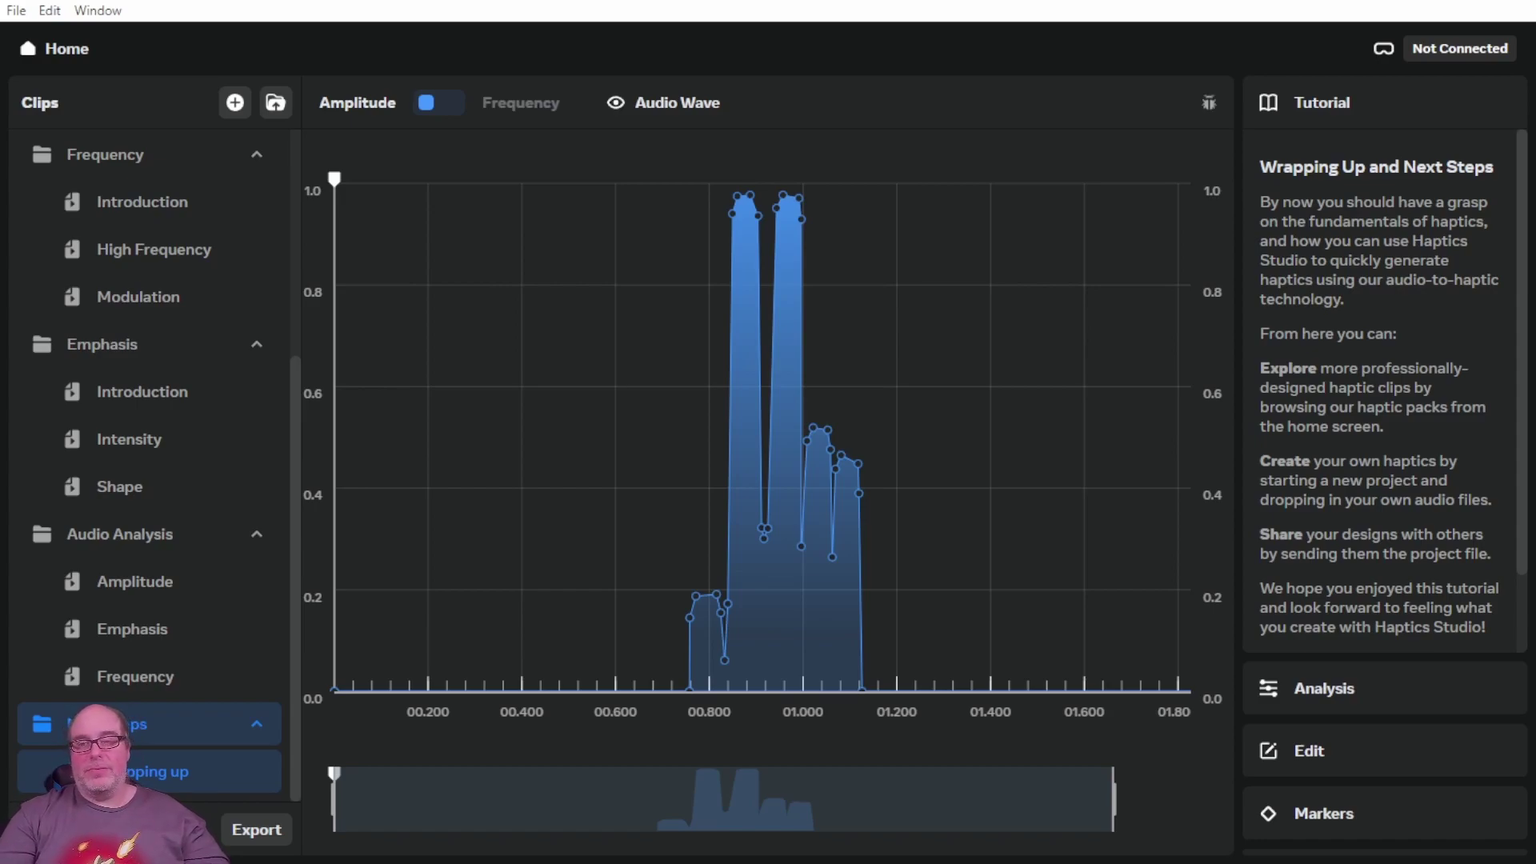
# - Read the Wrapping Up and Next Steps page to finish the tutorial
pyautogui.scroll(-1, 1380, 384)
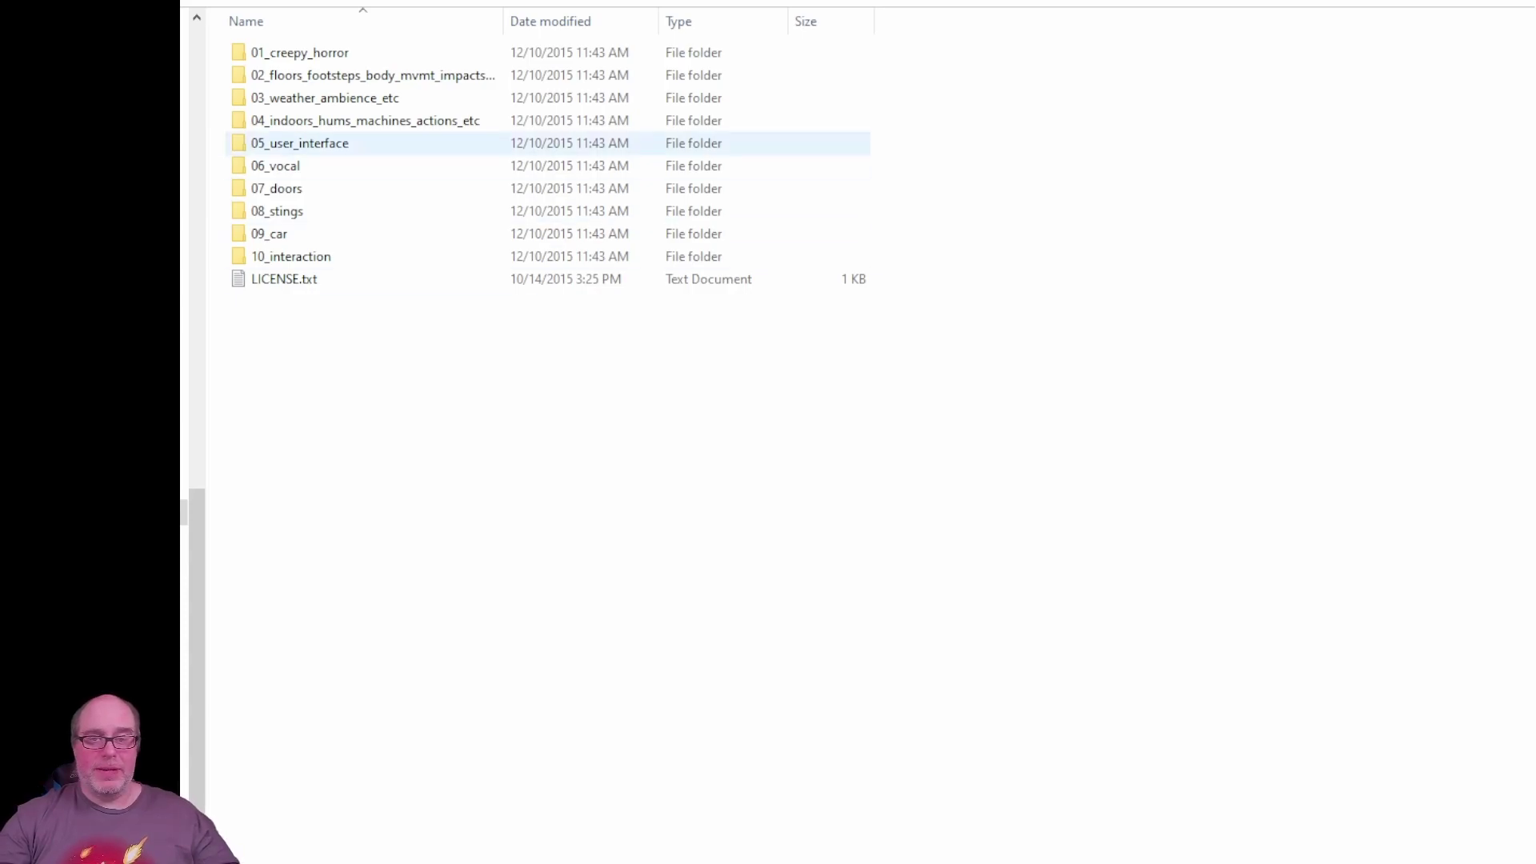
pyautogui.doubleClick(300, 52)
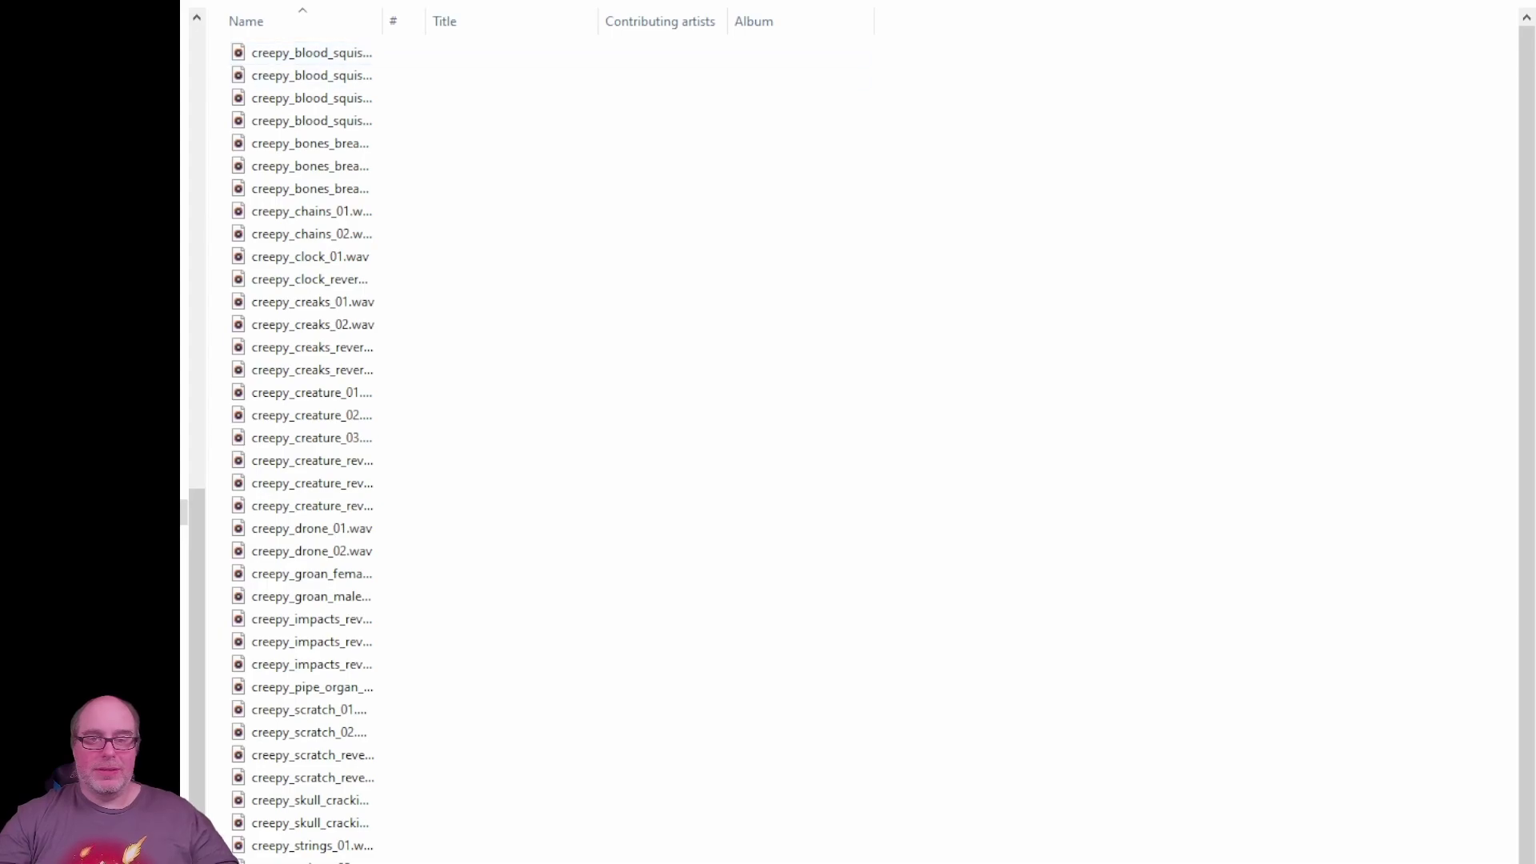
pyautogui.moveTo(383, 20); pyautogui.dragTo(792, 21)
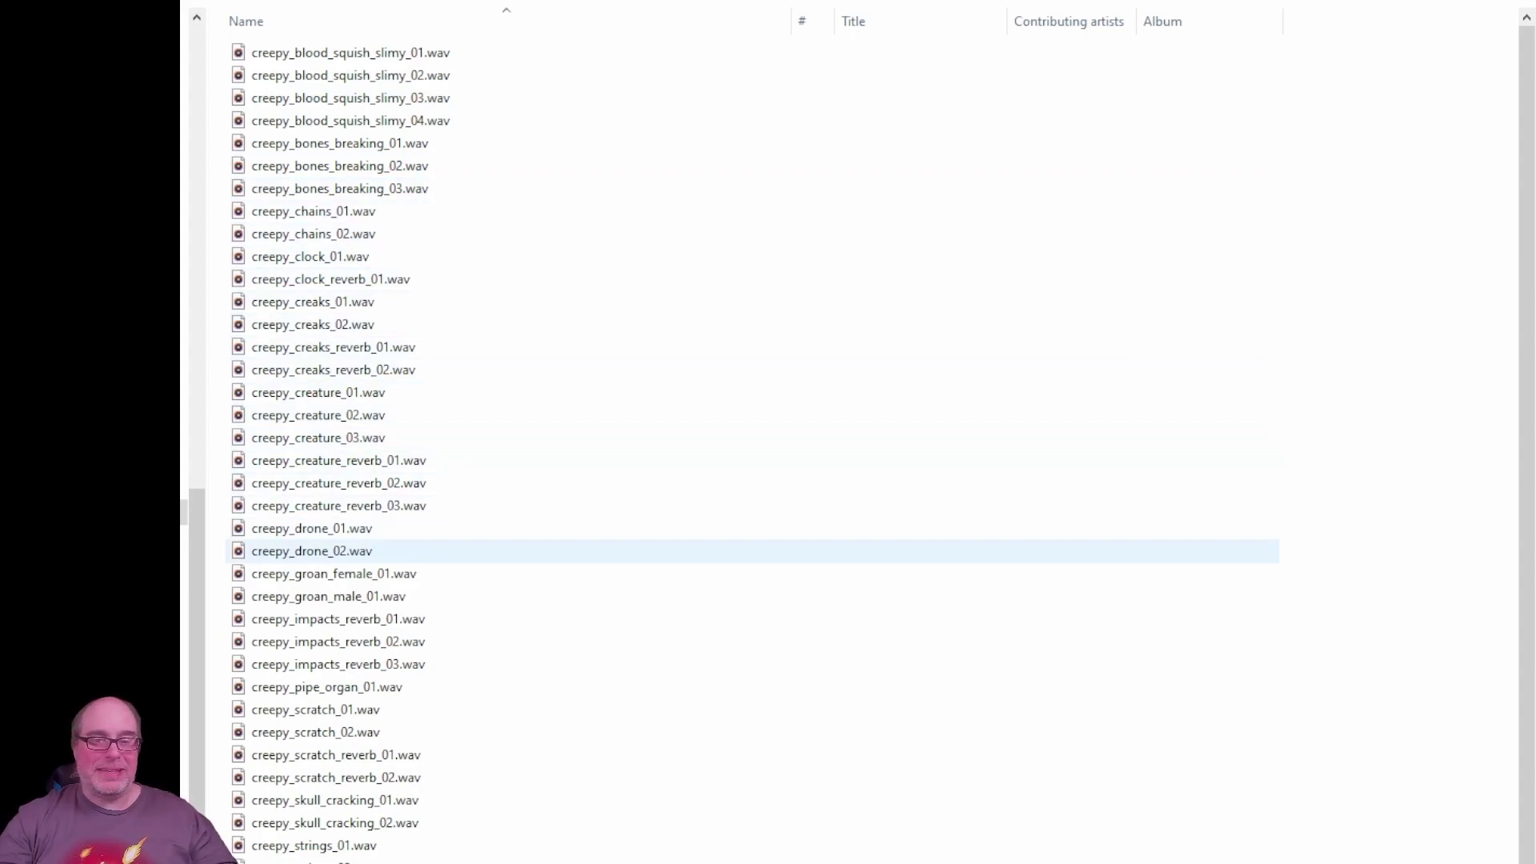
pyautogui.scroll(-1, 560, 656)
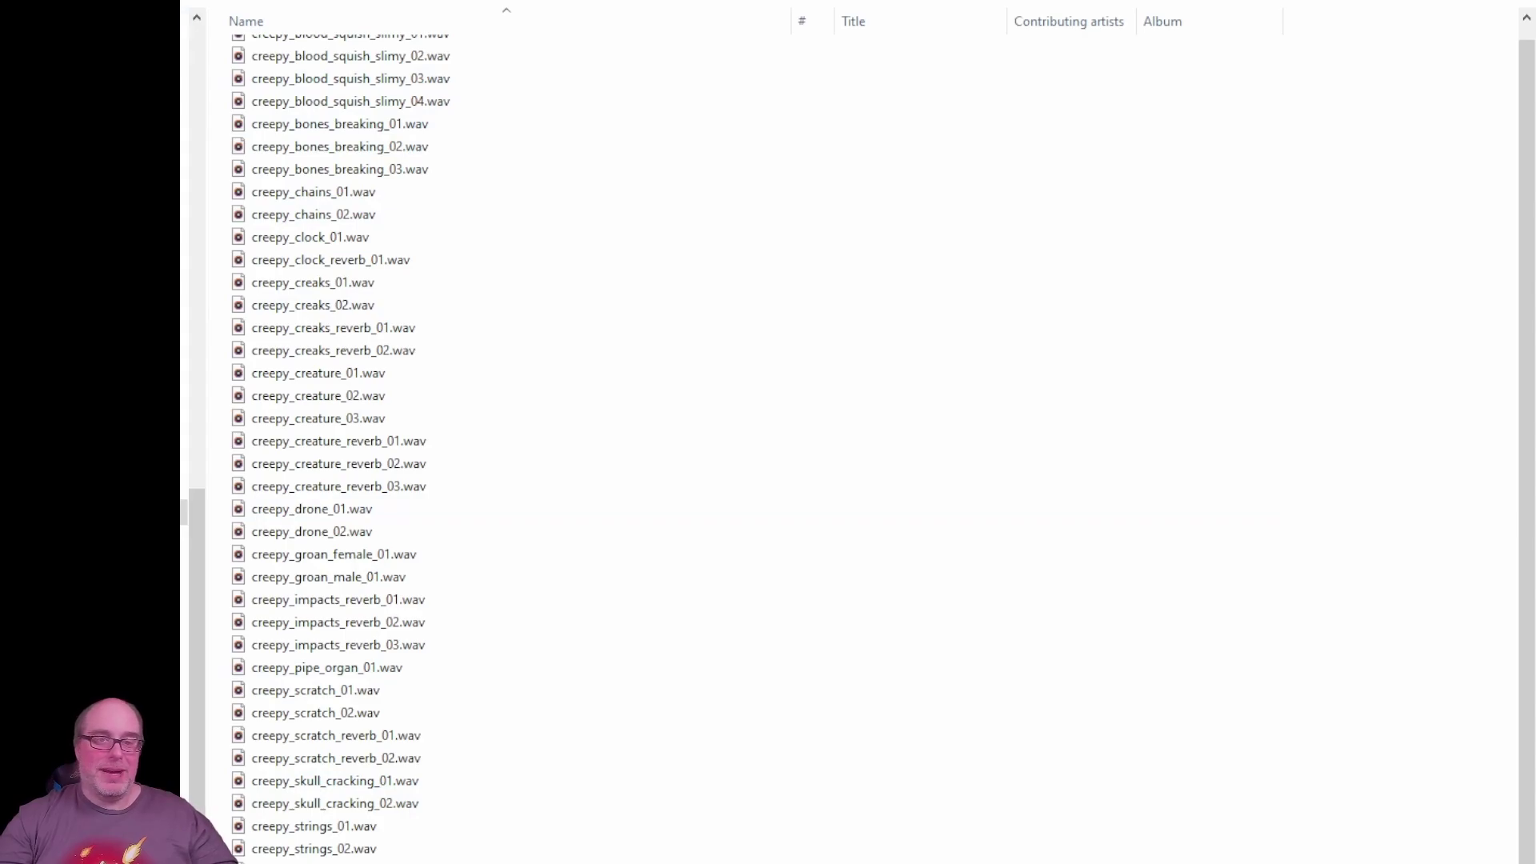
pyautogui.hotkey('alt', 'Up')
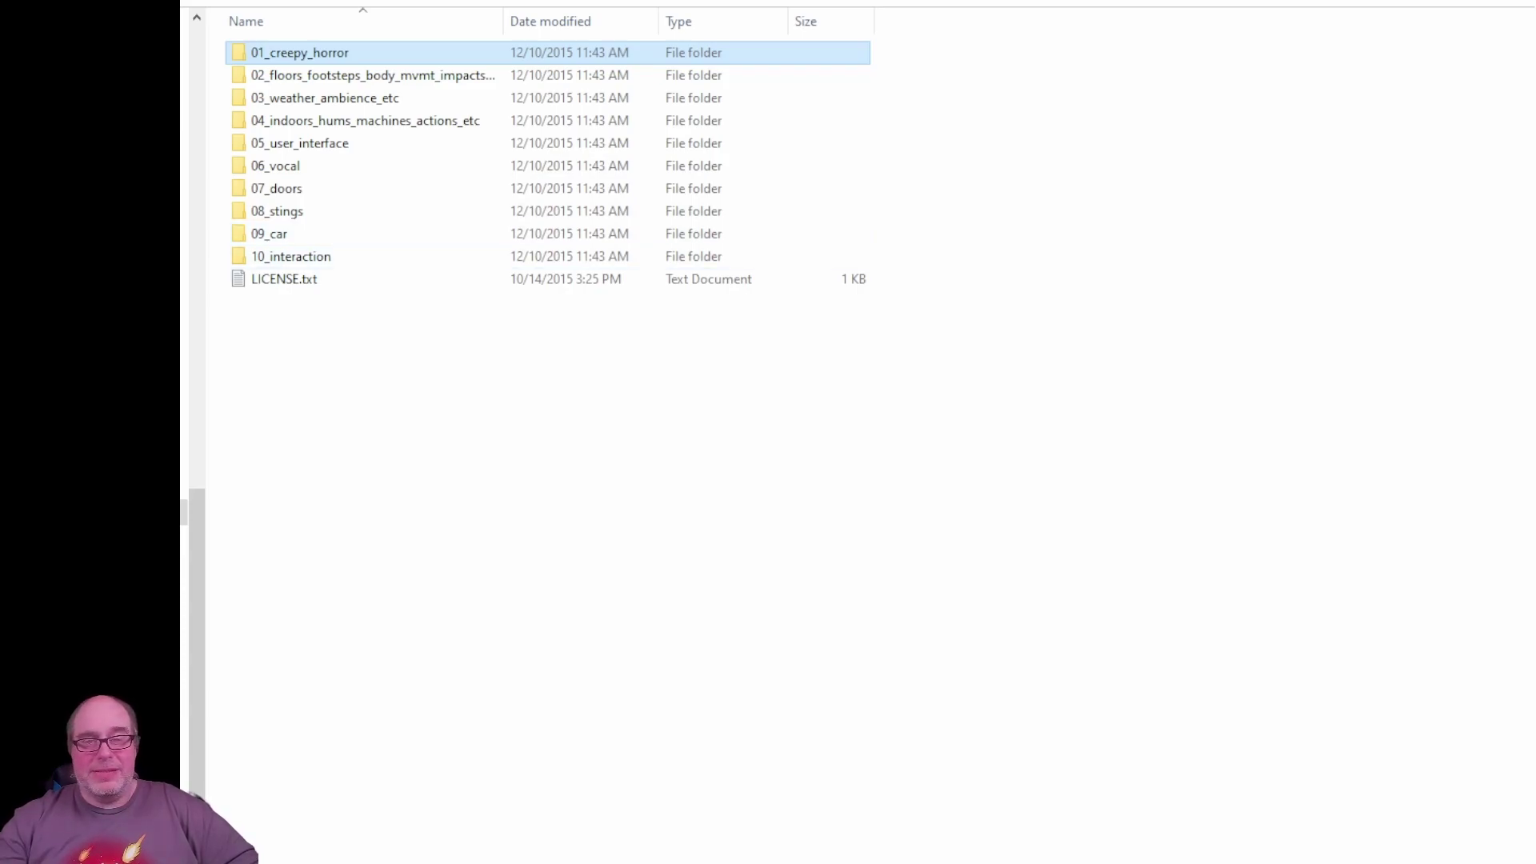
pyautogui.click(288, 298)
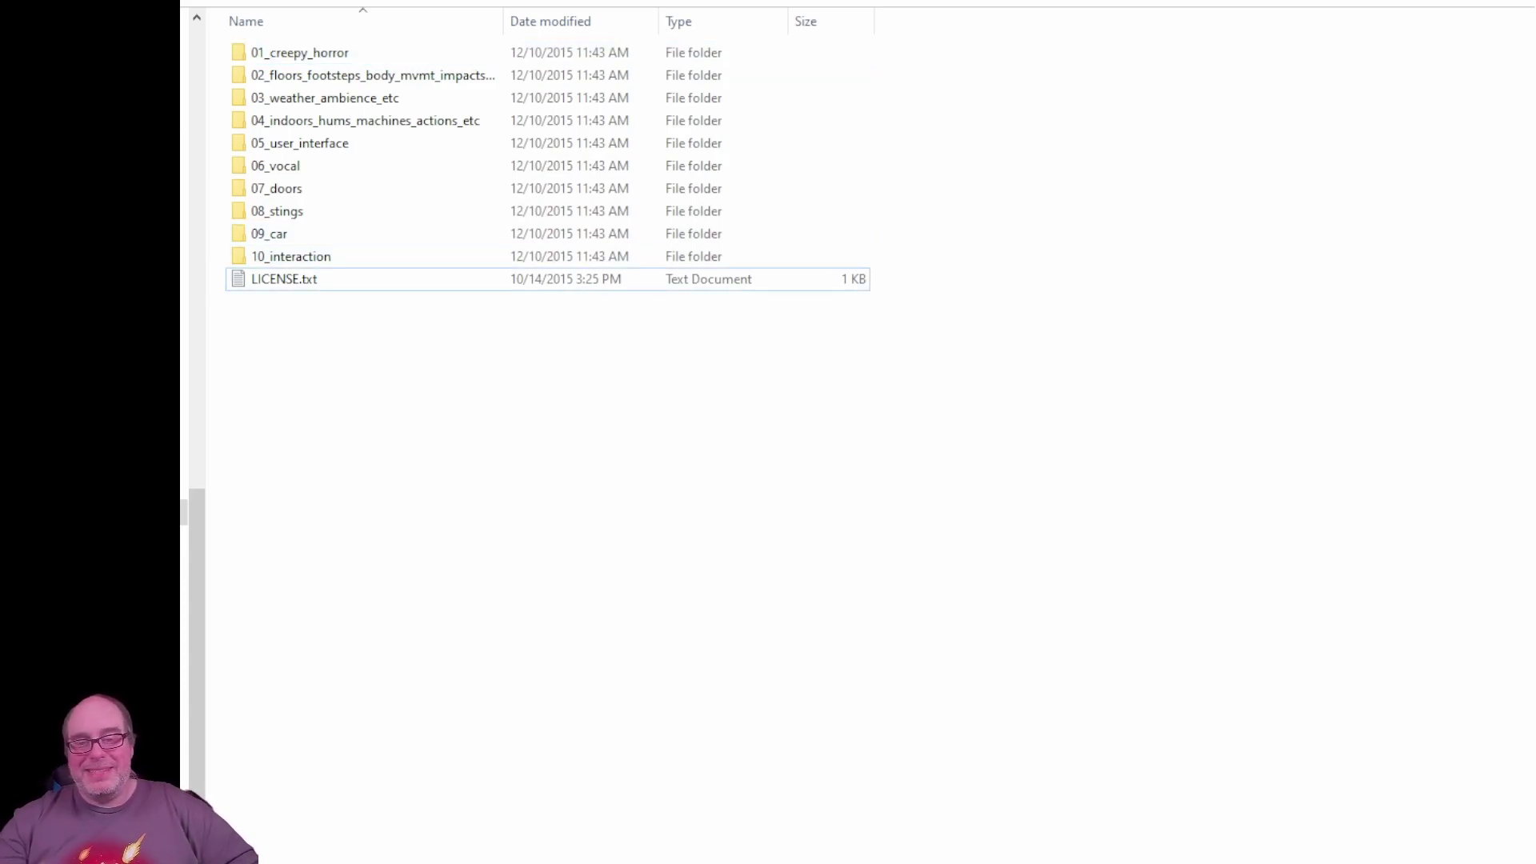